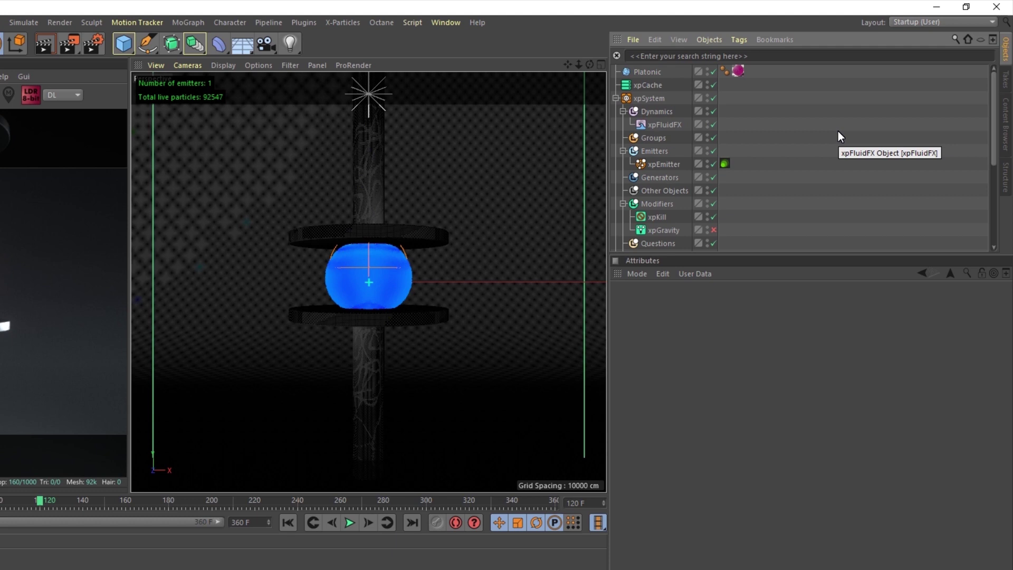
# Inspect the xpFluidFX settings and the xpEmitter's Hexagonal emission settings
pyautogui.click(662, 122)
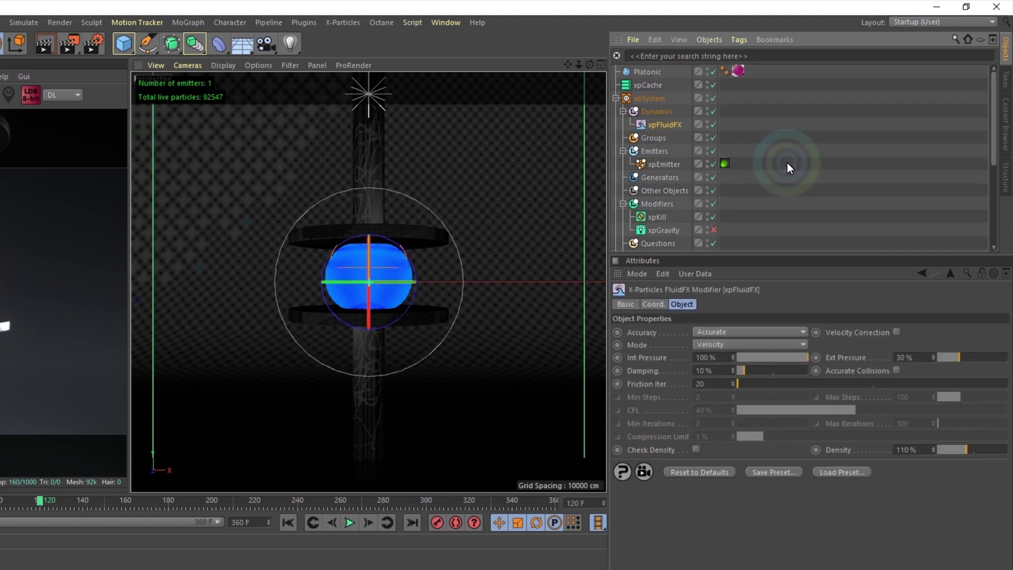
pyautogui.click(663, 162)
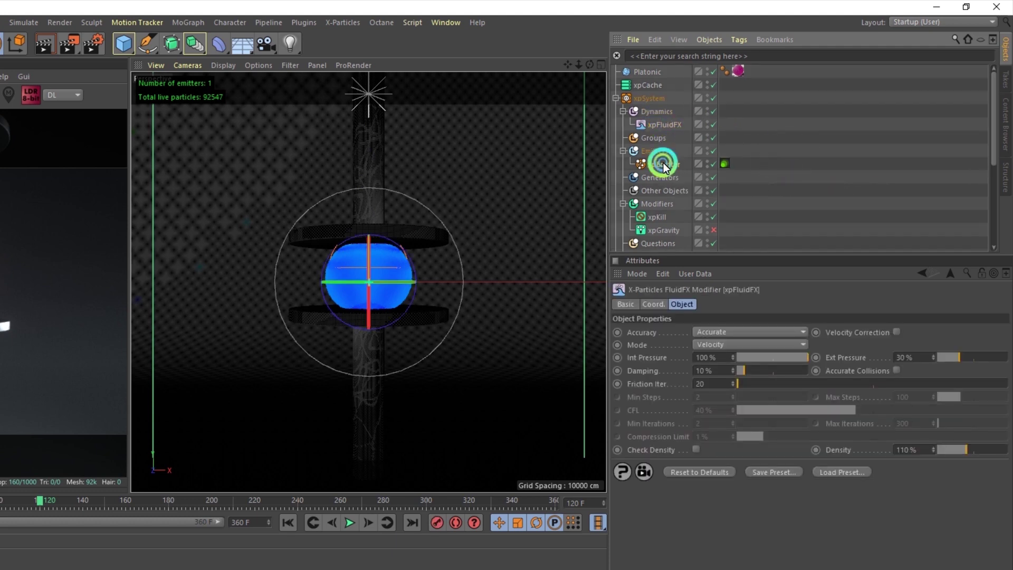
pyautogui.click(851, 284)
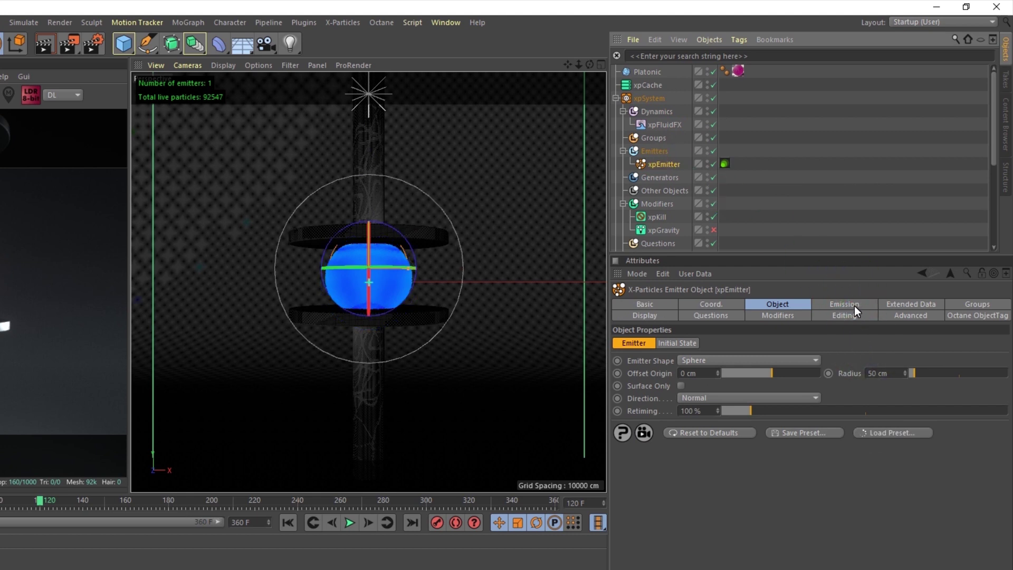
pyautogui.click(850, 305)
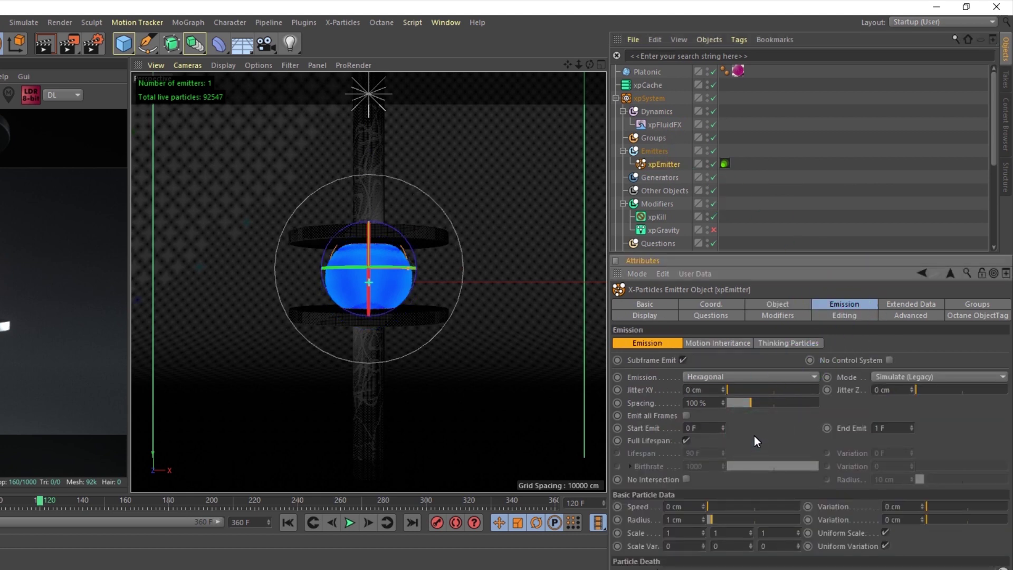
# Check the emitter's particle radius and Granular fluid data, then bring up xpGravity
pyautogui.click(652, 522)
pyautogui.click(904, 303)
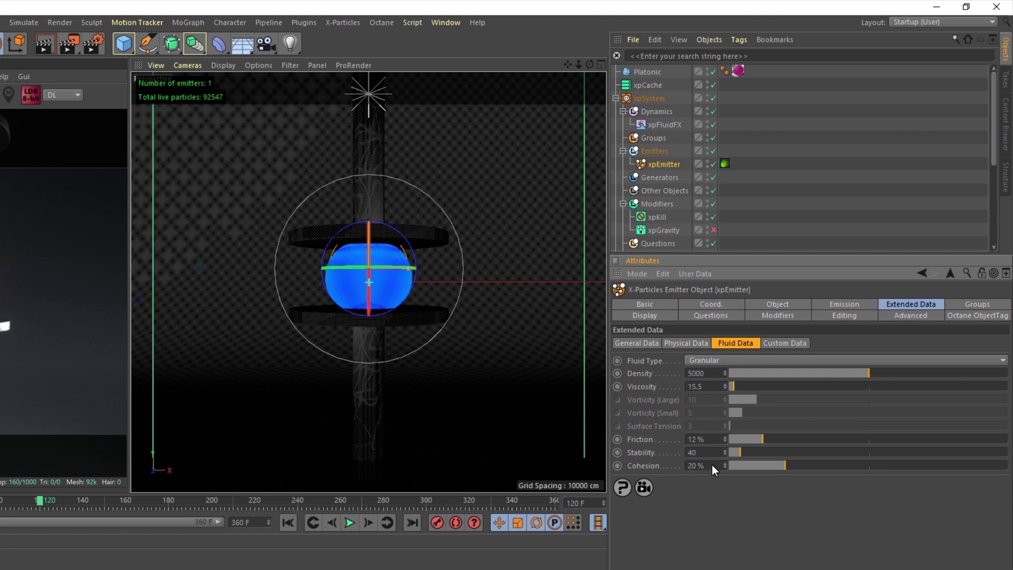
pyautogui.click(675, 230)
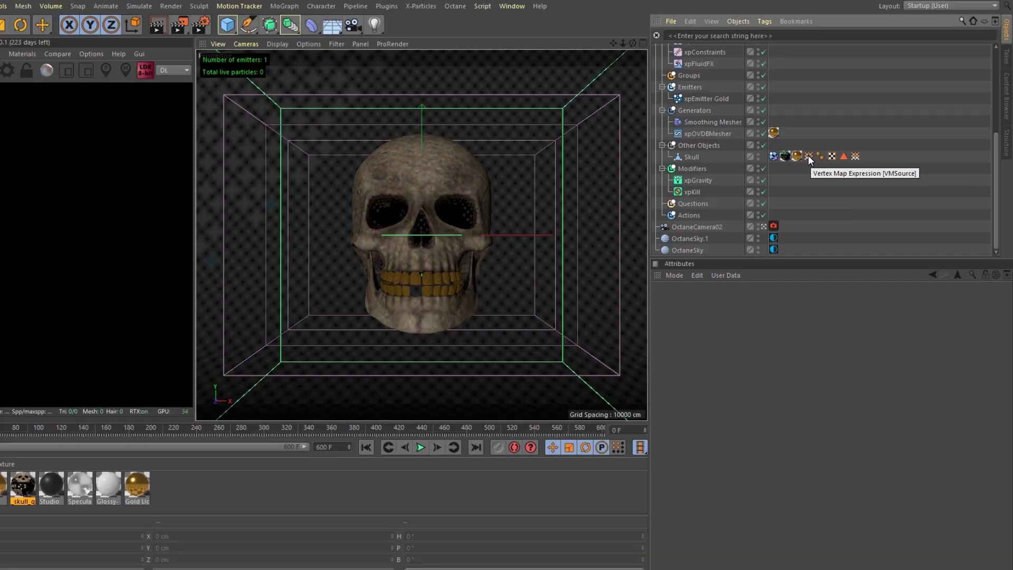
# Show the Skull's VMSource vertex map in red and toggle the Box Field to compare it
pyautogui.click(786, 155)
pyautogui.click(808, 156)
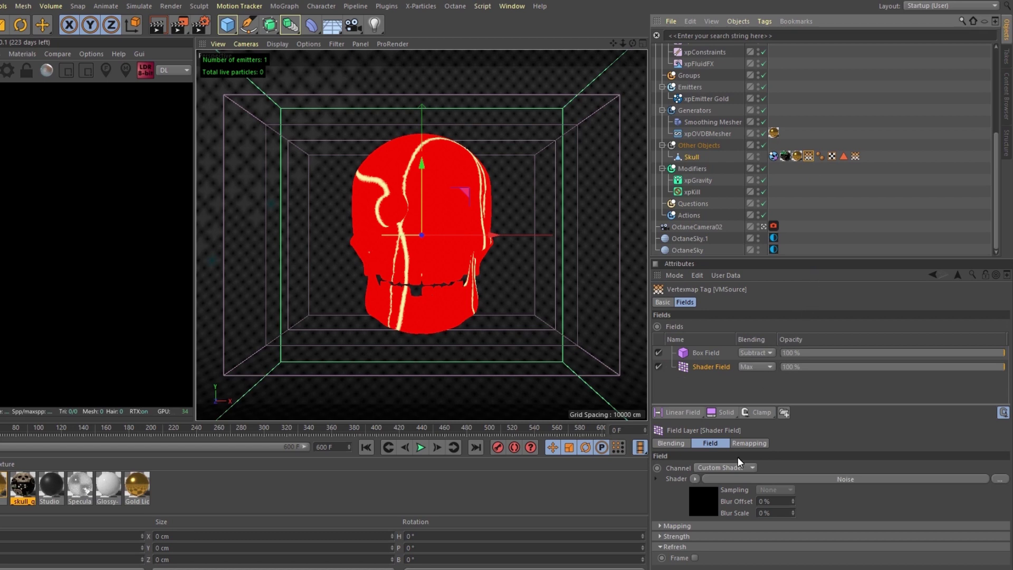
pyautogui.click(763, 226)
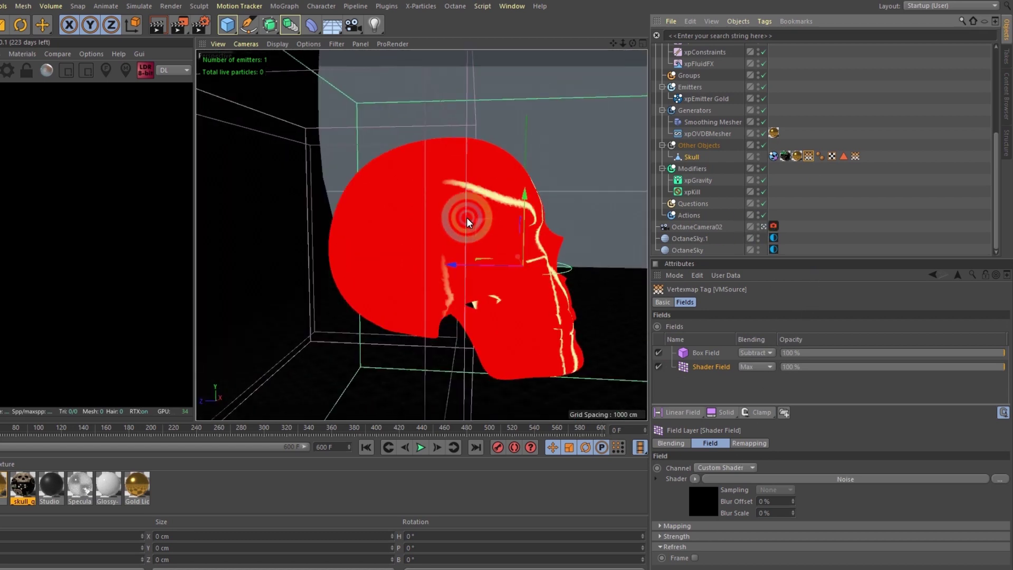
pyautogui.keyDown('alt'); pyautogui.moveTo(467, 222); pyautogui.dragTo(498, 235); pyautogui.keyUp('alt')
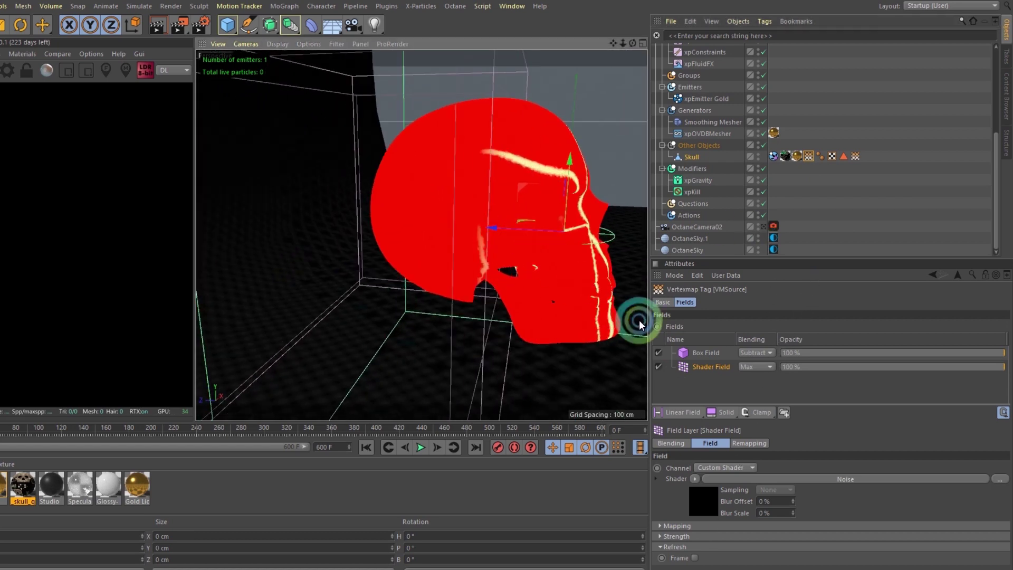
pyautogui.click(658, 351)
pyautogui.click(659, 352)
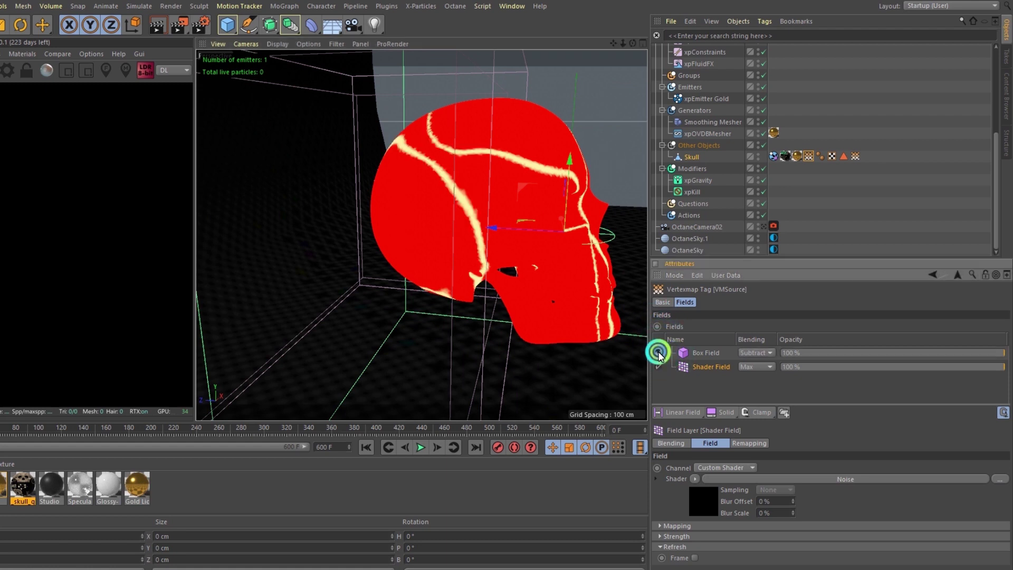
# Open the Shader Field's Noise shader: Sema noise, seed 675, 3000% global scale
pyautogui.click(717, 289)
pyautogui.click(765, 224)
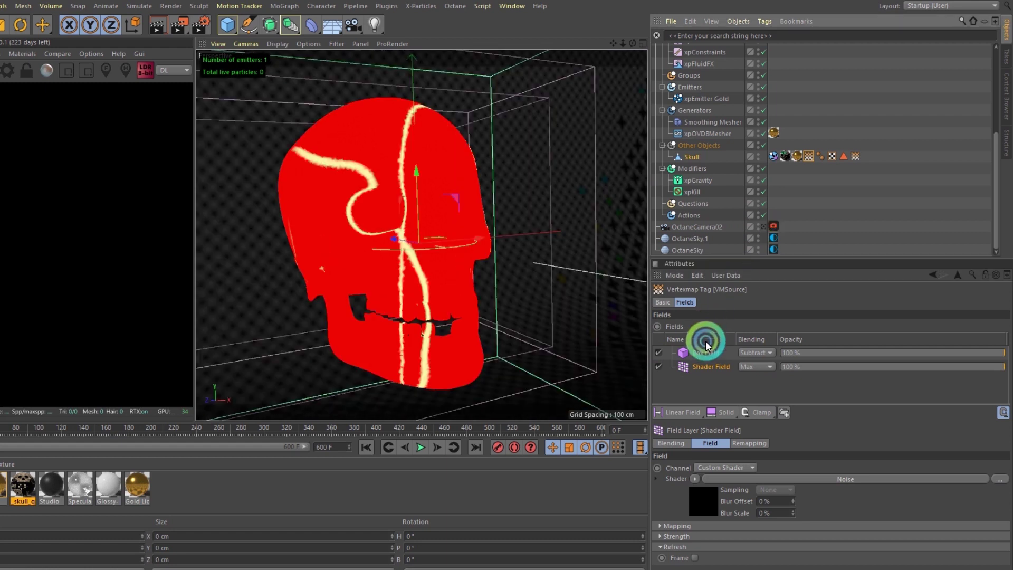
pyautogui.click(707, 367)
pyautogui.click(701, 487)
pyautogui.click(693, 430)
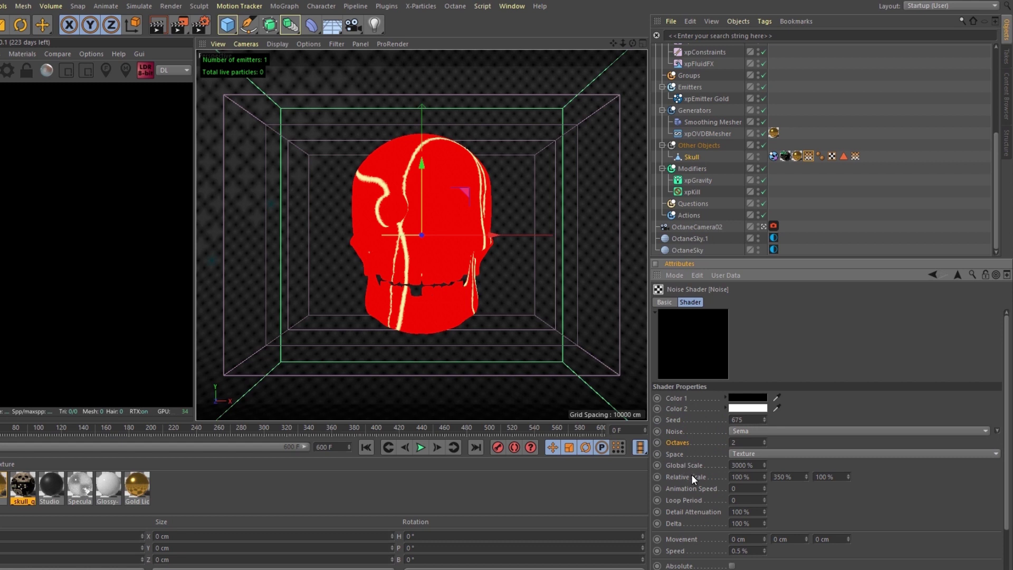
# Scroll the Noise attributes, then show xpEmitter Gold emitting from the Skull via VMSource
pyautogui.scroll(-3, 691, 474)
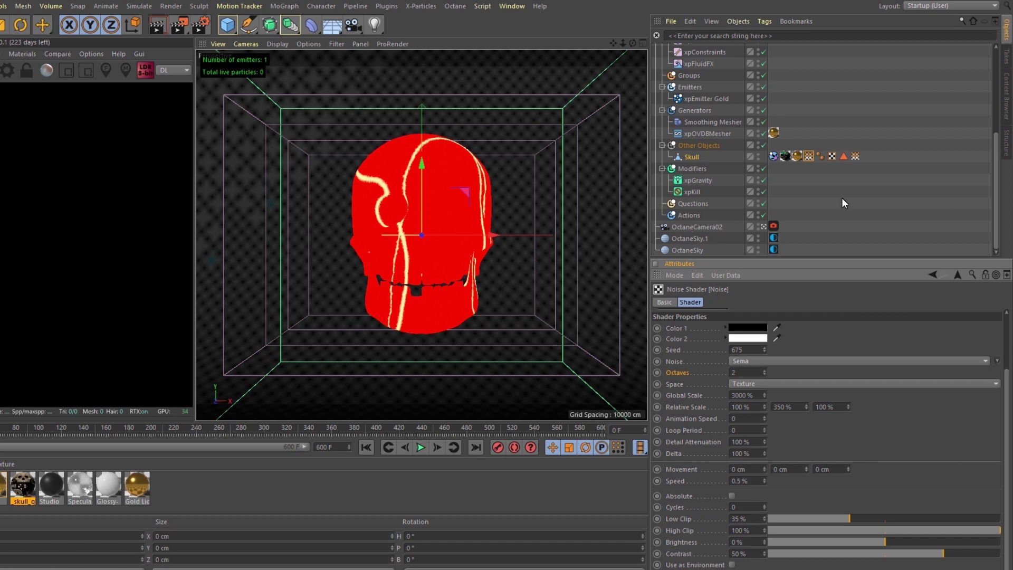
pyautogui.click(706, 98)
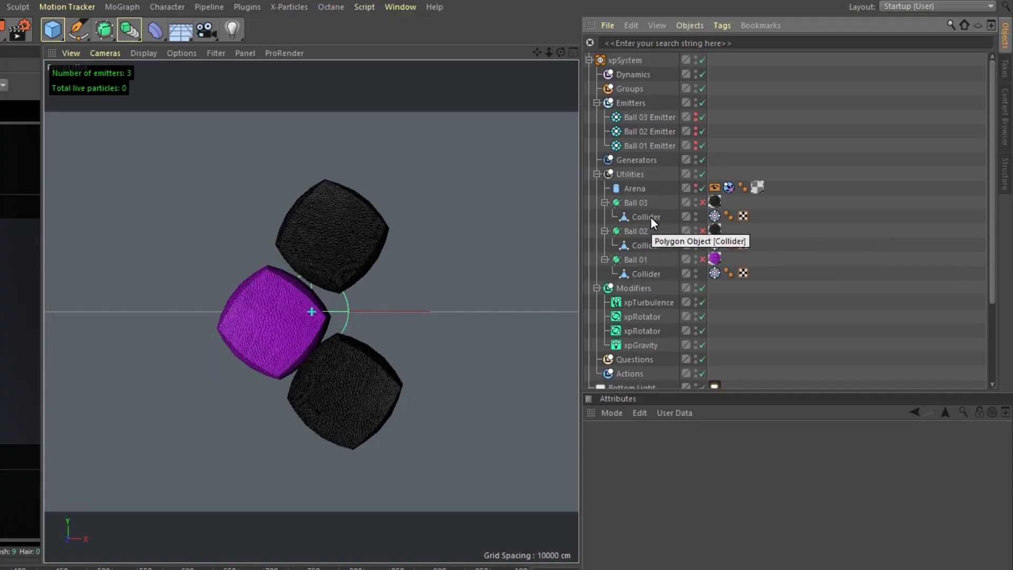
# Inspect Ball 03 Collider's xpDynamics tag (Vertices distribution) and its Constraints settings
pyautogui.click(715, 216)
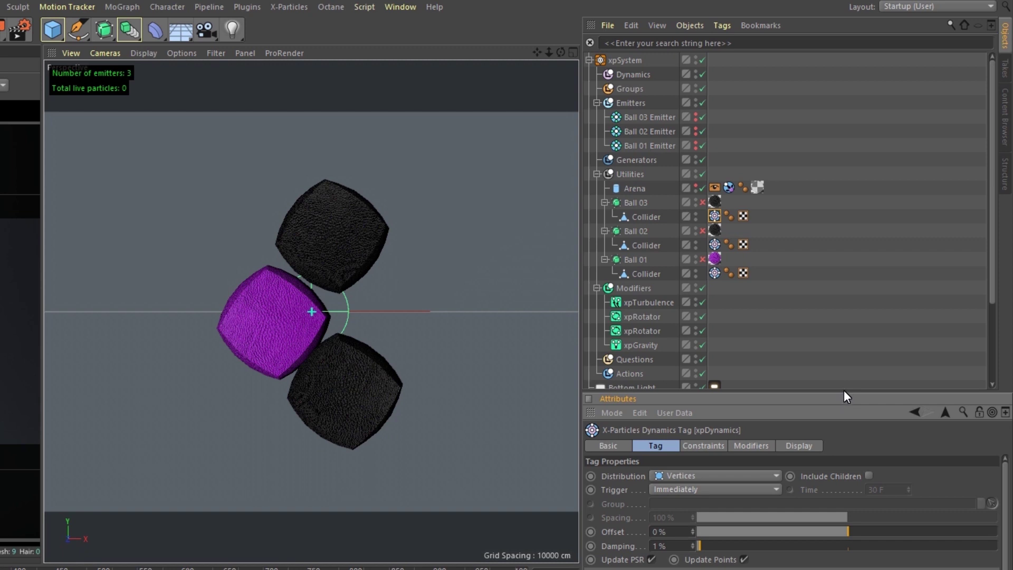
pyautogui.moveTo(844, 390); pyautogui.dragTo(853, 170)
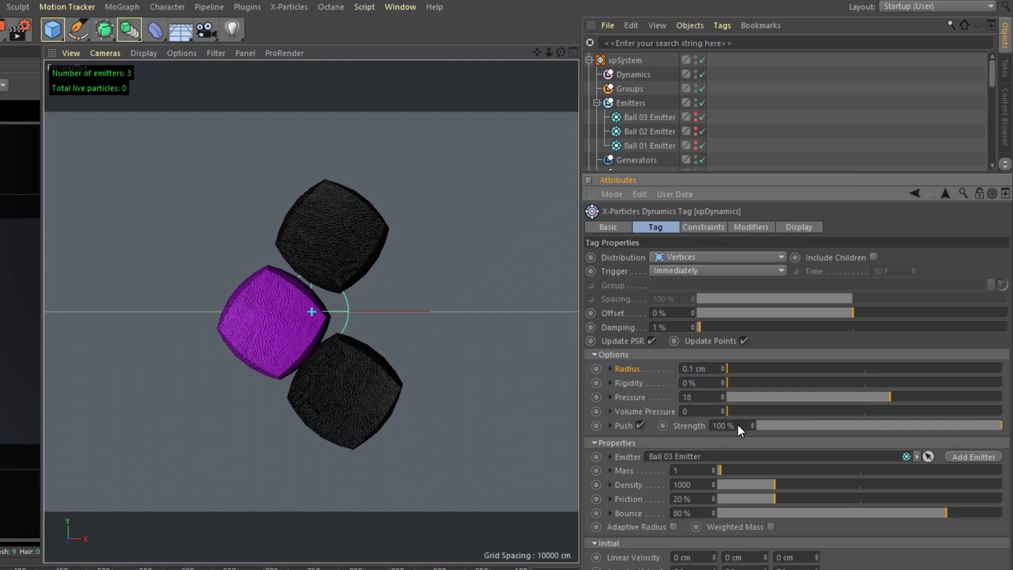
pyautogui.click(717, 229)
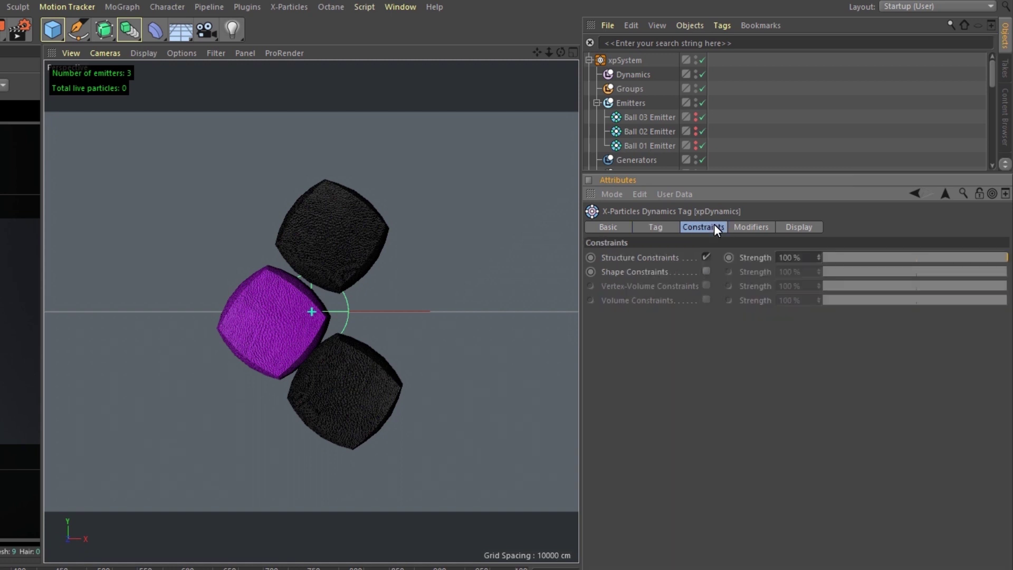
pyautogui.click(660, 227)
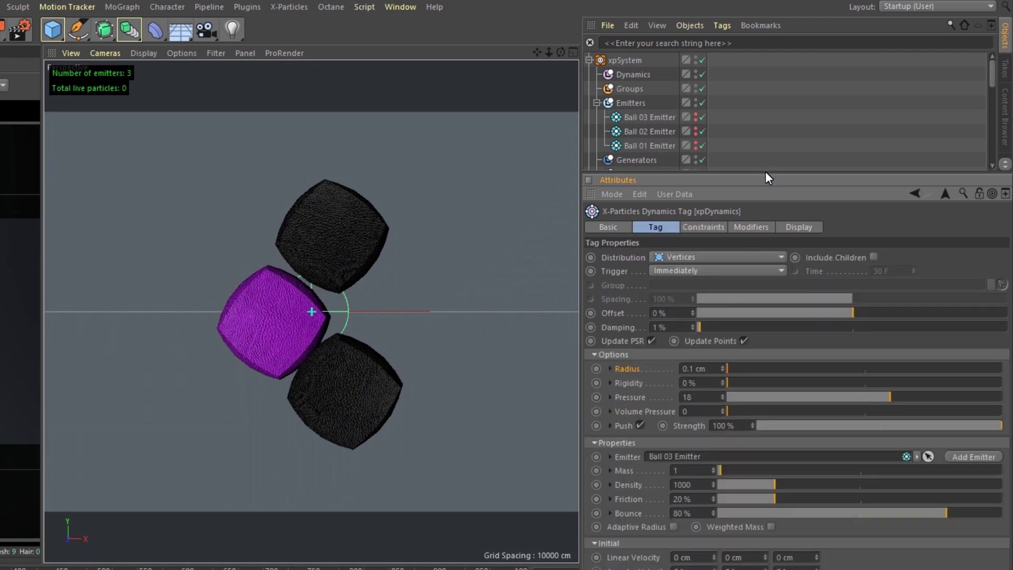
pyautogui.moveTo(766, 172); pyautogui.dragTo(777, 421)
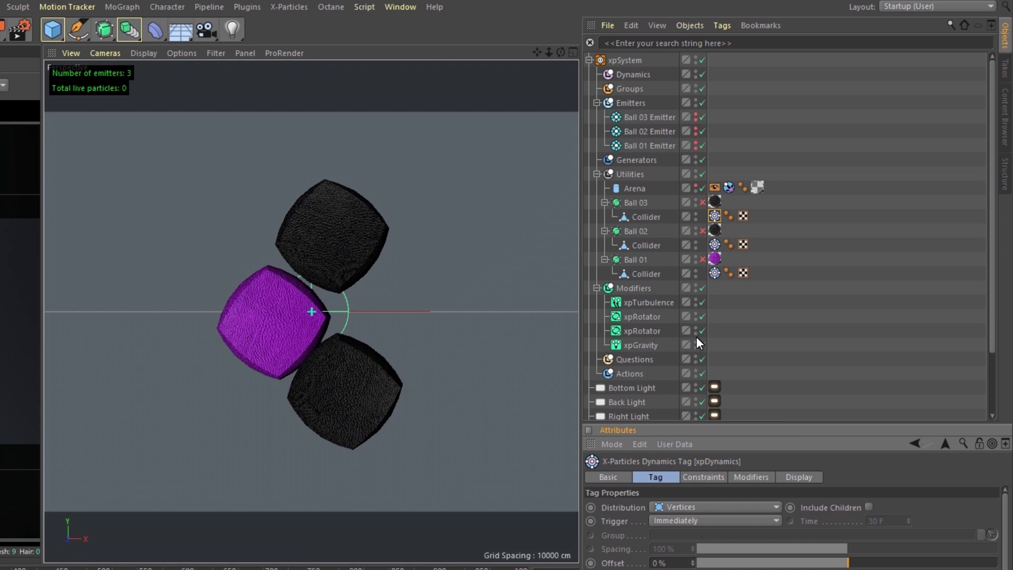
# Review xpTurbulence and Ball 03 Collider, then re-enable Ball 02 and Ball 01
pyautogui.click(644, 301)
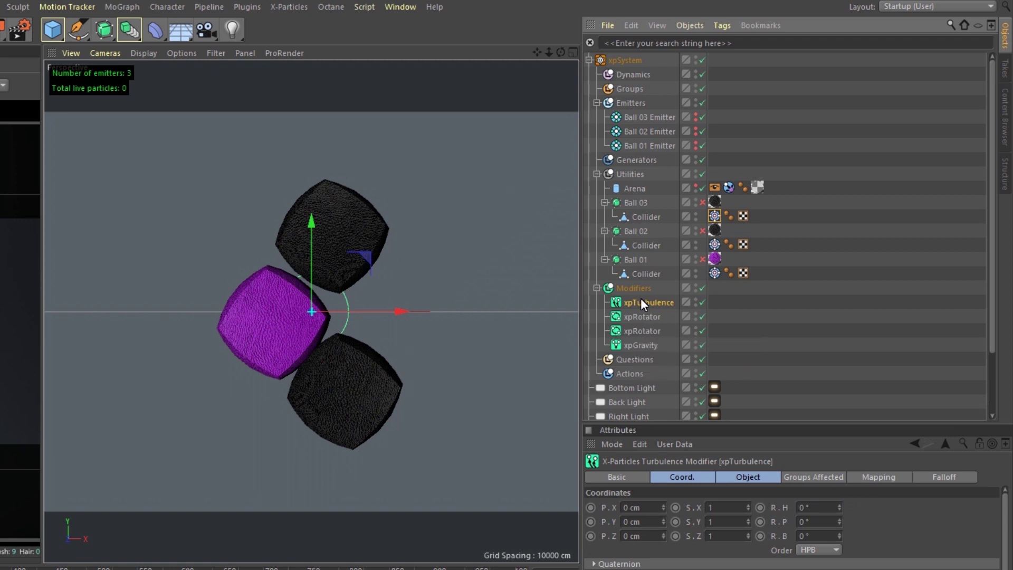
pyautogui.click(646, 217)
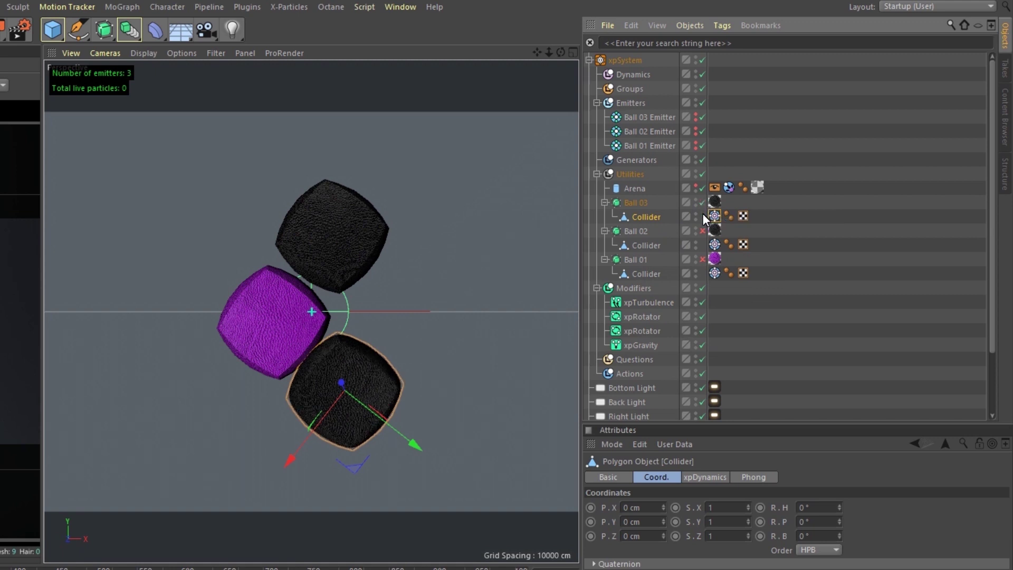
pyautogui.click(702, 230)
pyautogui.click(702, 259)
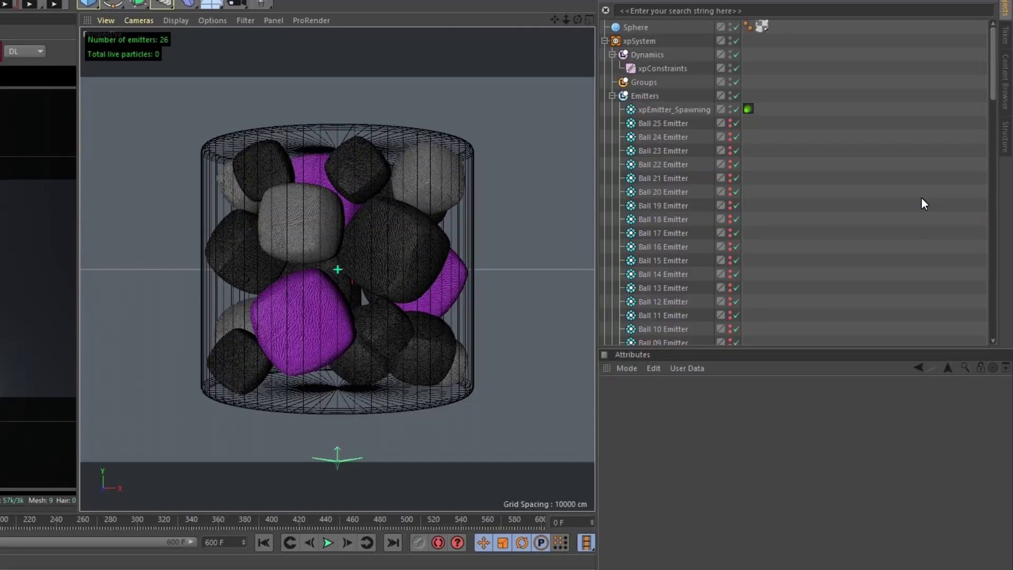
# Play then stop the simulation, and show the Arena cylinder's 450 cm radius, 800 cm height settings
pyautogui.click(327, 543)
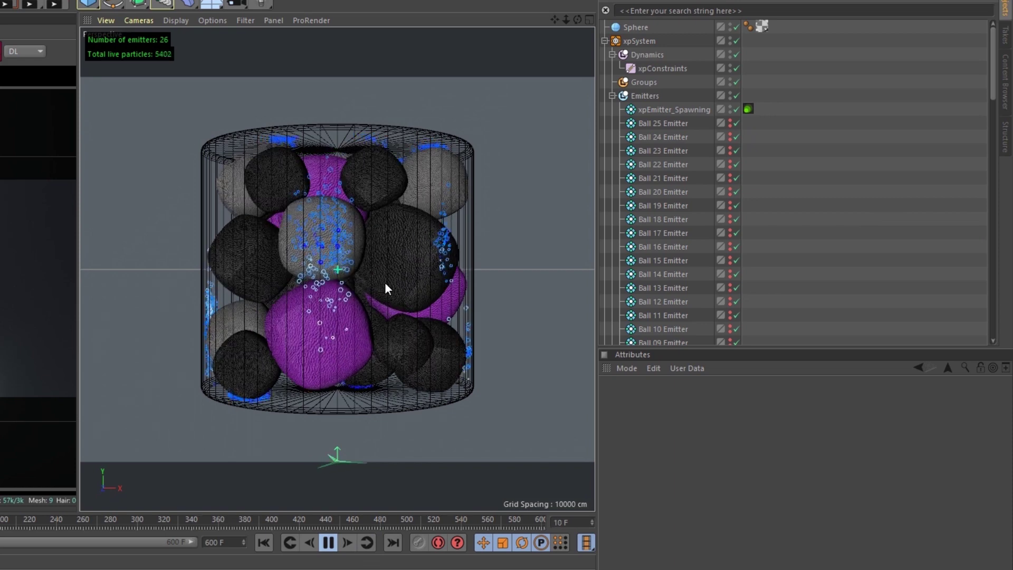
pyautogui.click(328, 542)
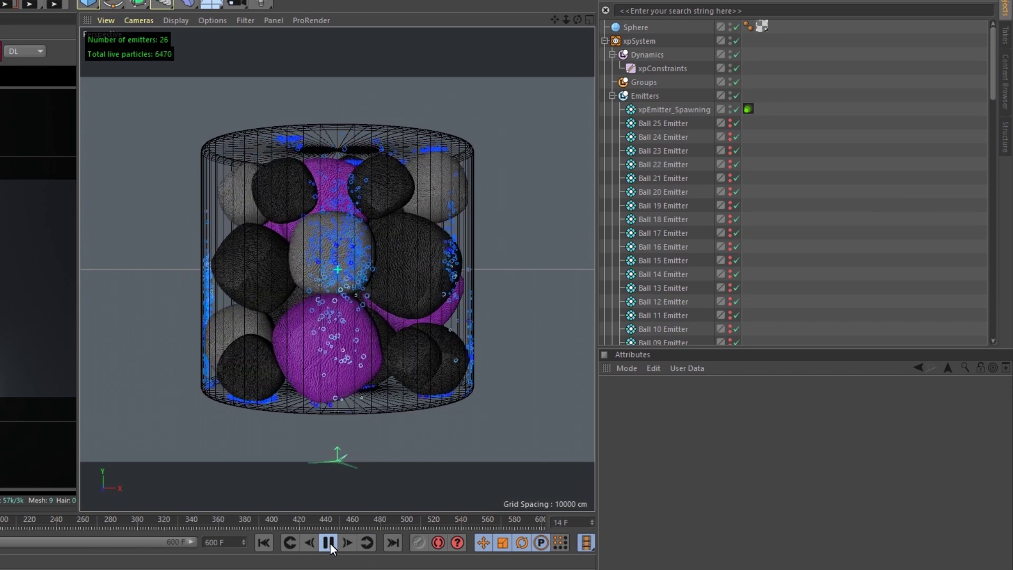
pyautogui.scroll(-8, 856, 163)
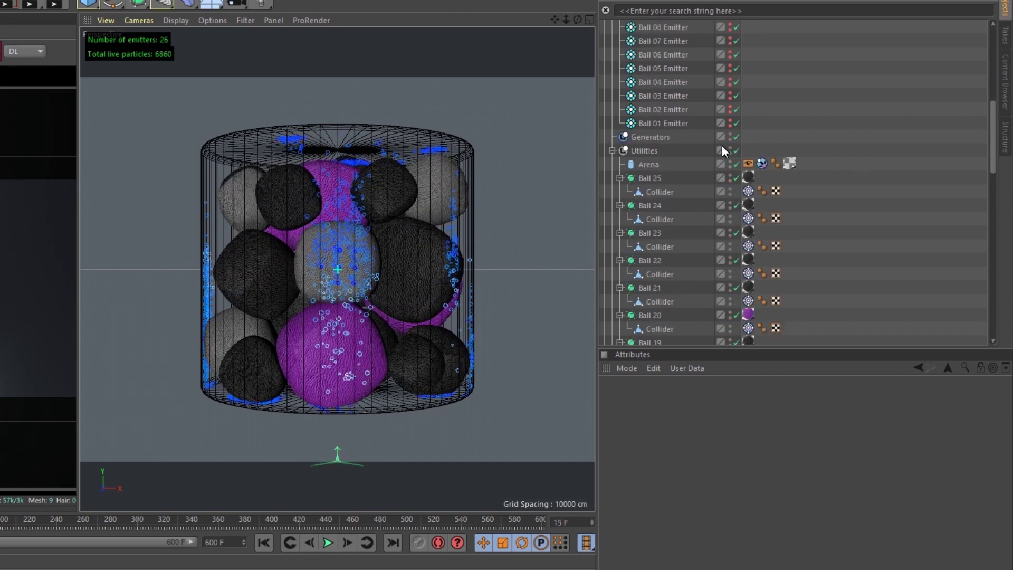
pyautogui.click(649, 166)
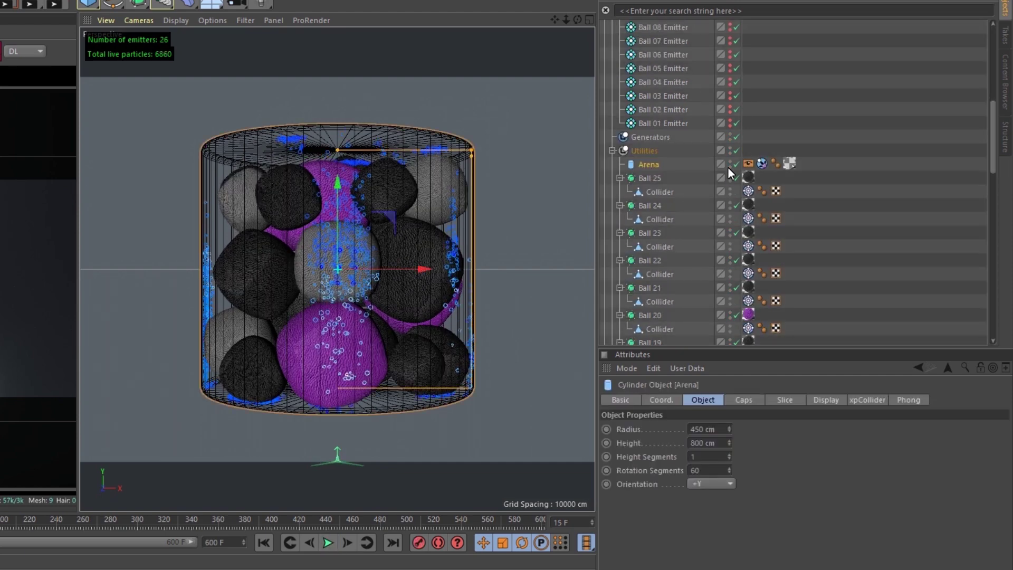
pyautogui.click(761, 163)
# Review the Arena collider's General and Spawn options, then show xpScale's -0.02 cm radius change
pyautogui.click(619, 429)
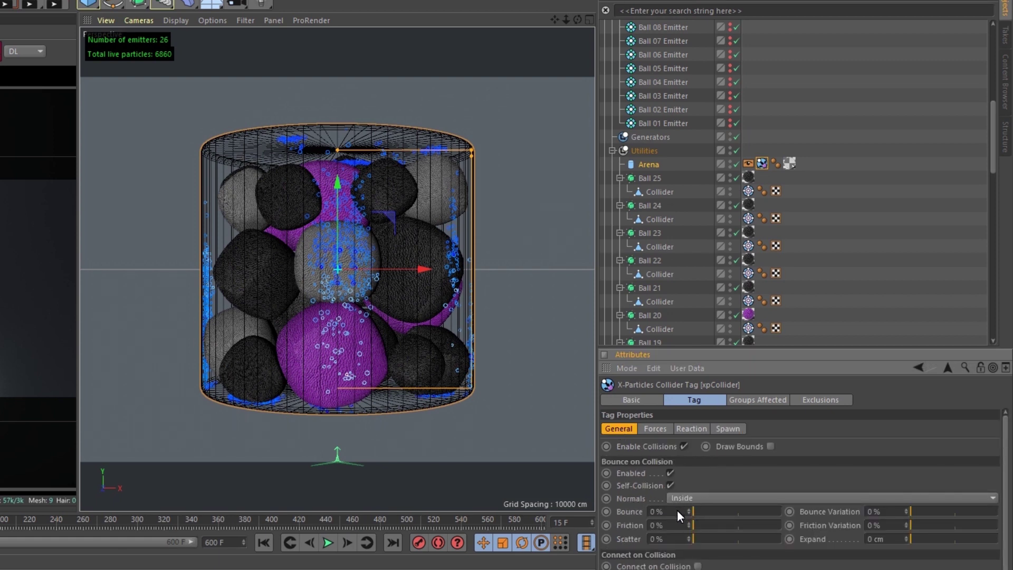
pyautogui.click(732, 428)
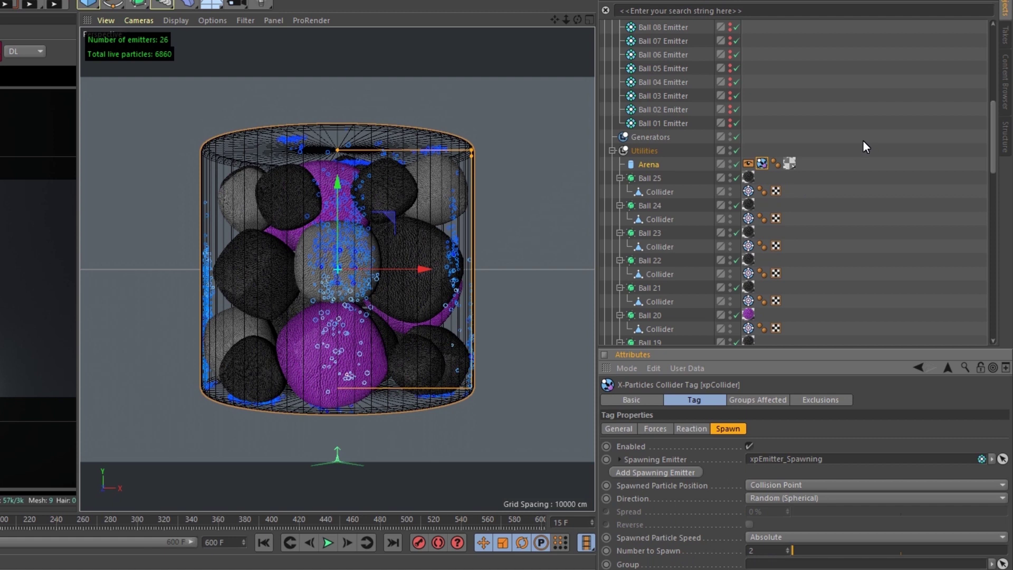
pyautogui.scroll(-10, 863, 140)
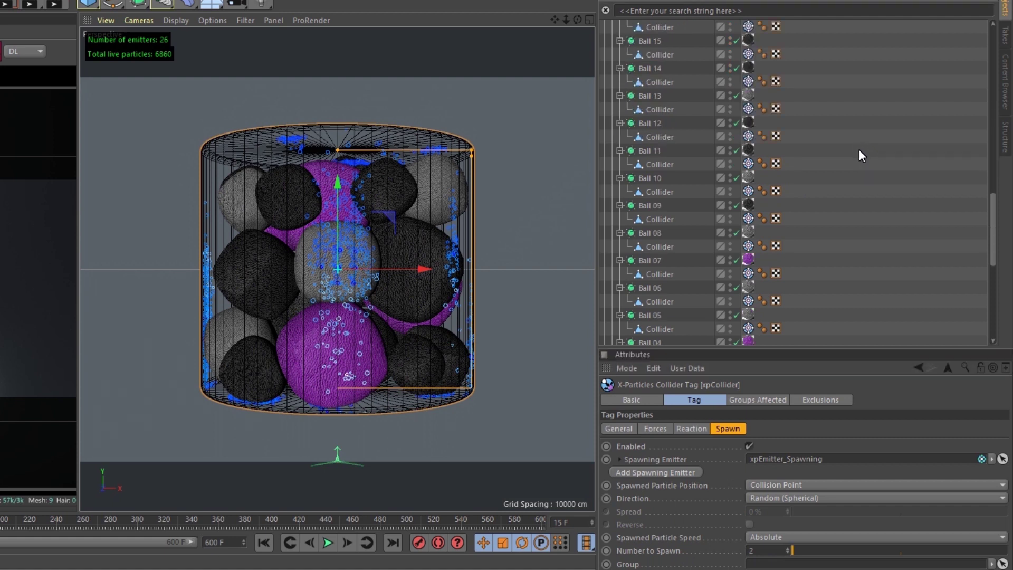
pyautogui.scroll(-4, 859, 150)
pyautogui.click(651, 301)
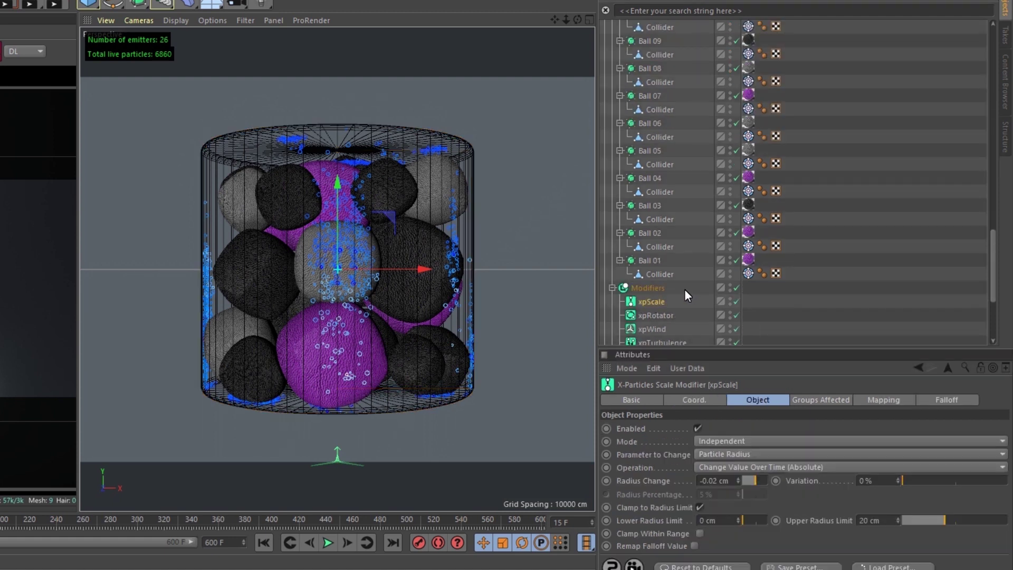
pyautogui.scroll(-2, 685, 289)
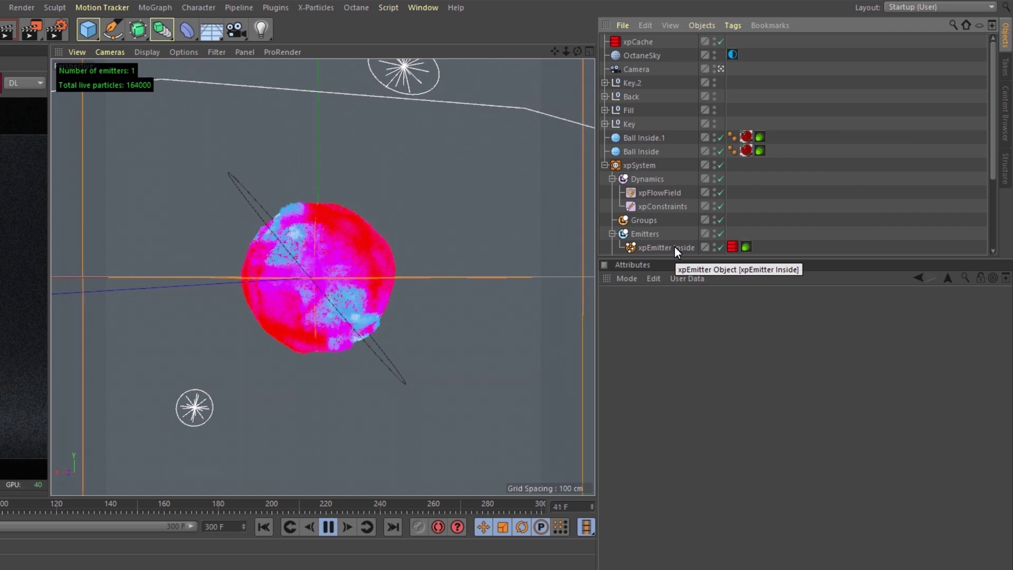
# Show the xpFlowField settings: Along Spline using Circle, 50% strength, 15 cm cells
pyautogui.click(663, 194)
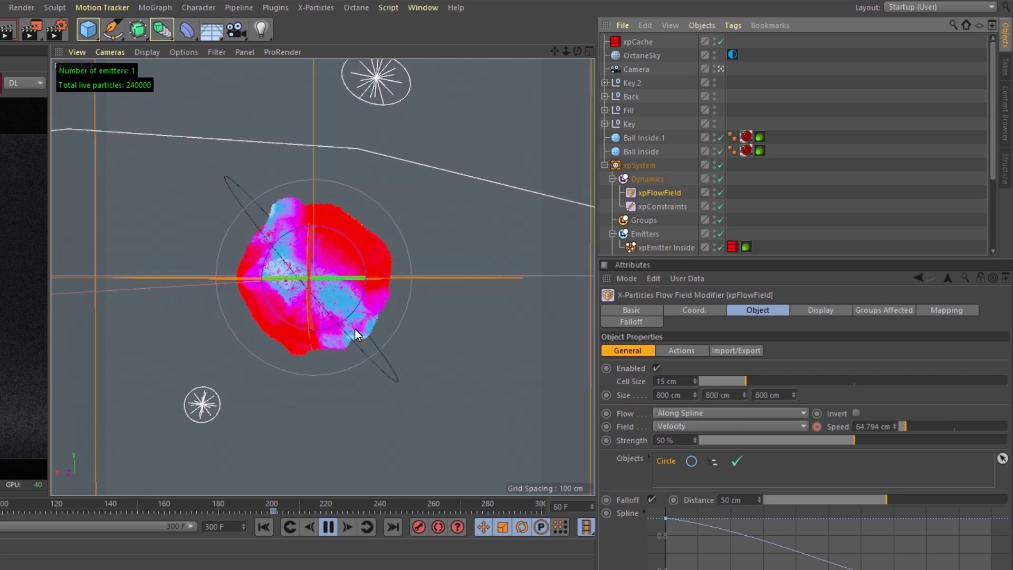
# Stop playback and scrub from frame 200 to 249 as the flow field switches off
pyautogui.click(329, 526)
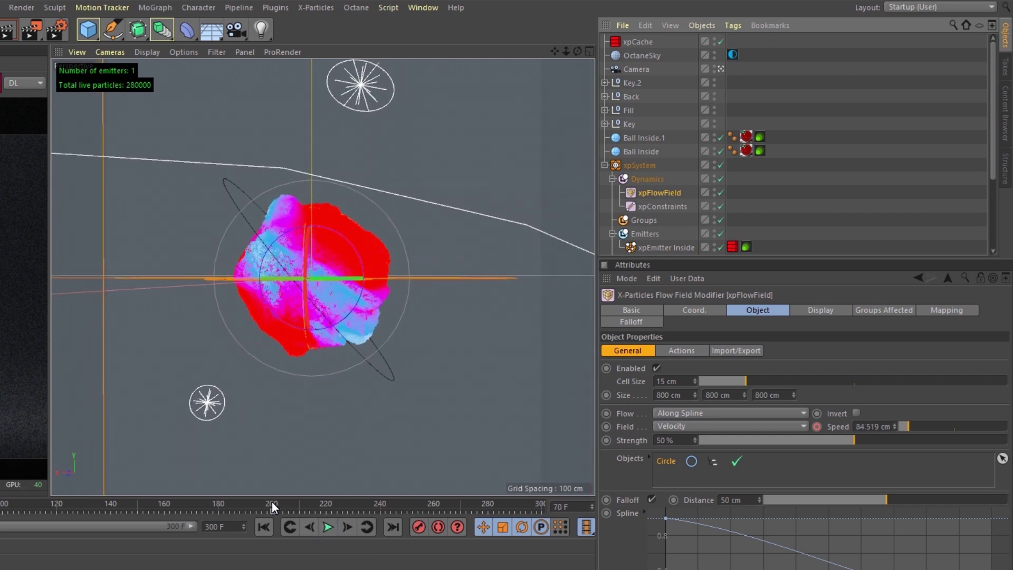
pyautogui.click(271, 507)
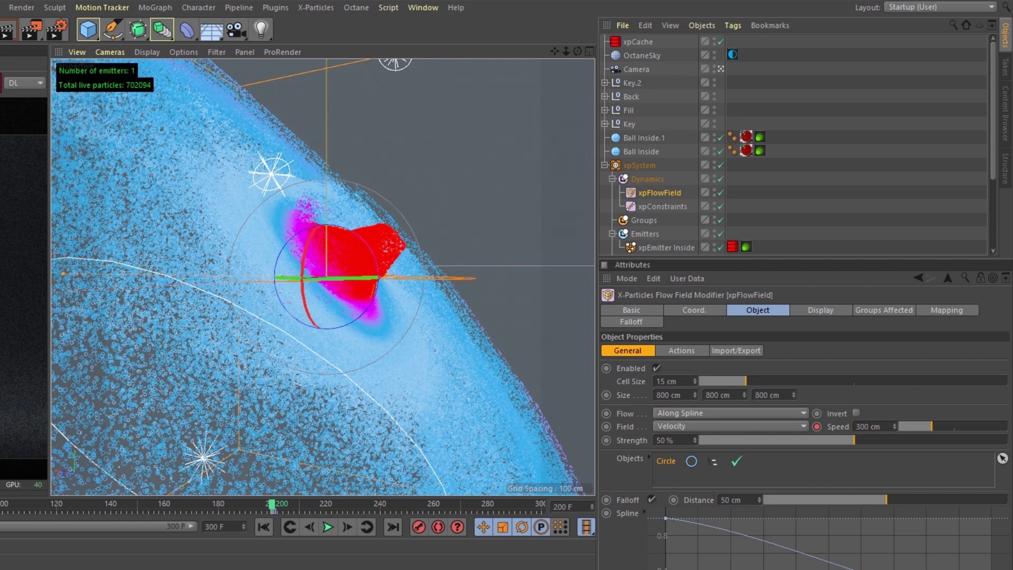
pyautogui.moveTo(272, 505); pyautogui.dragTo(356, 498)
pyautogui.hotkey('ctrl', 'z')
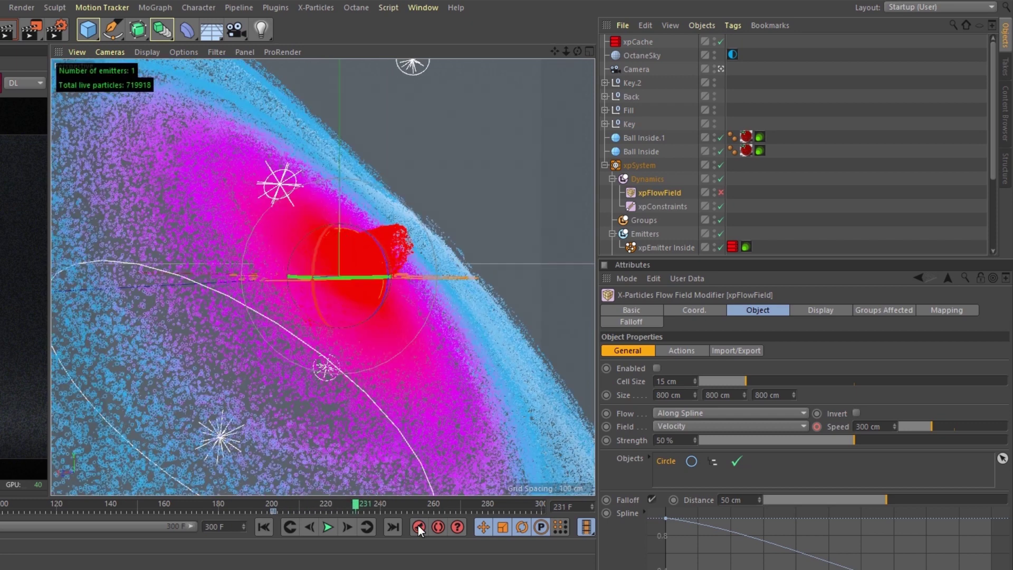
pyautogui.click(405, 499)
# Show the xpExplode1 settings and jump to frame 270 where it turns on
pyautogui.scroll(-5, 661, 191)
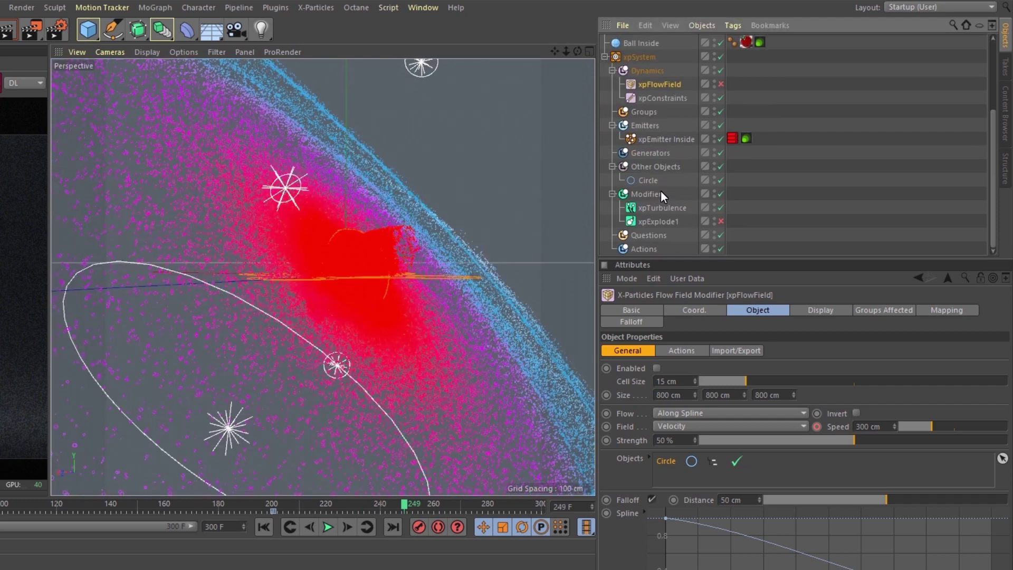
pyautogui.click(655, 223)
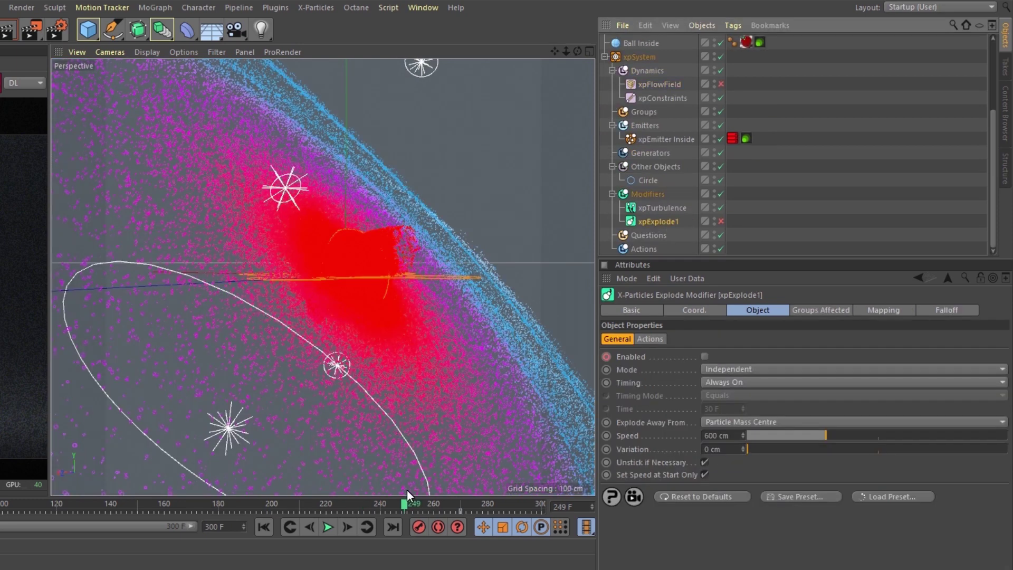
pyautogui.click(461, 502)
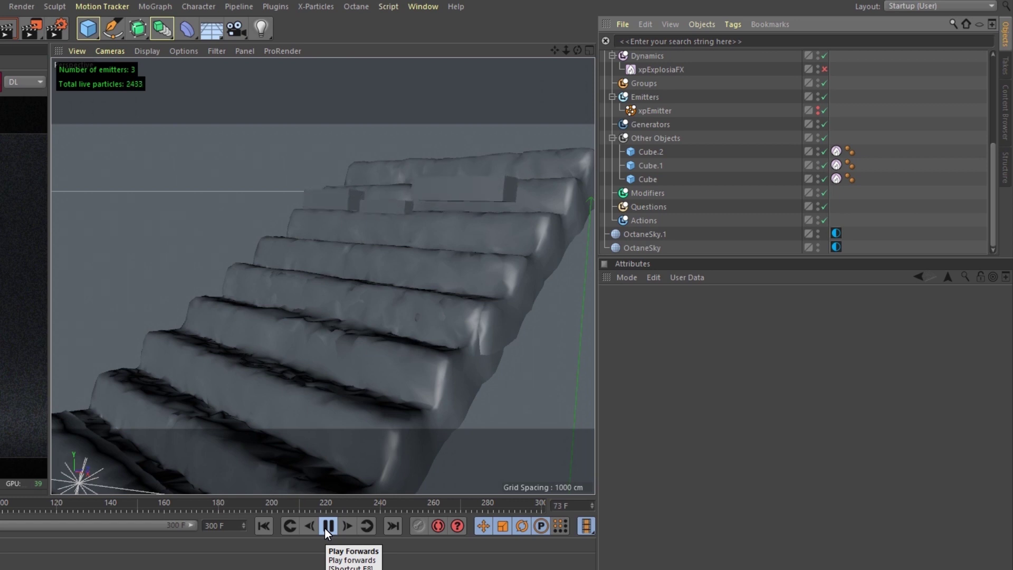
# Rewind to frame 0, enable xpExplosiaFX, view its Simulation settings, and play until fire rises
pyautogui.click(264, 526)
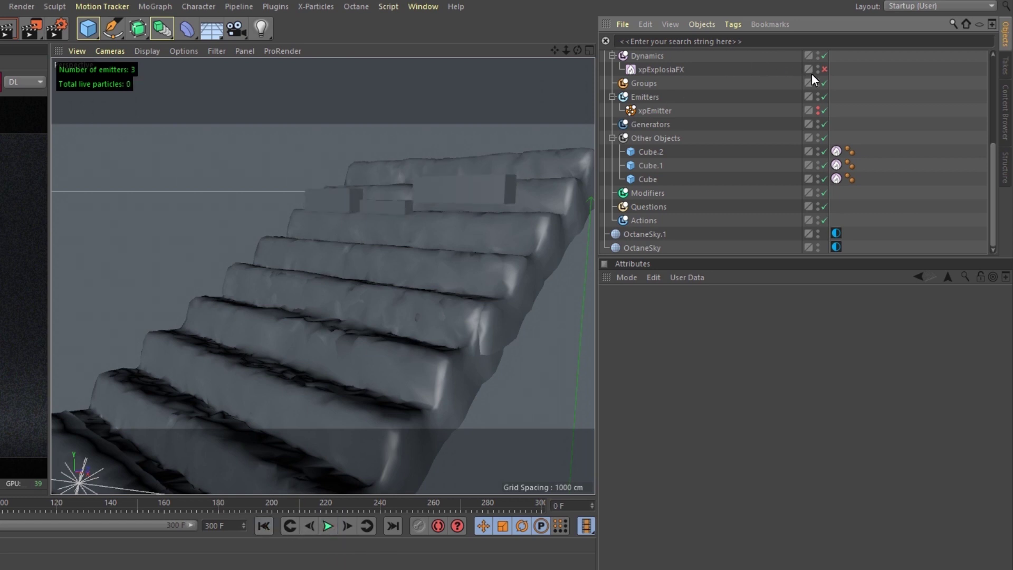
pyautogui.click(825, 69)
pyautogui.click(665, 69)
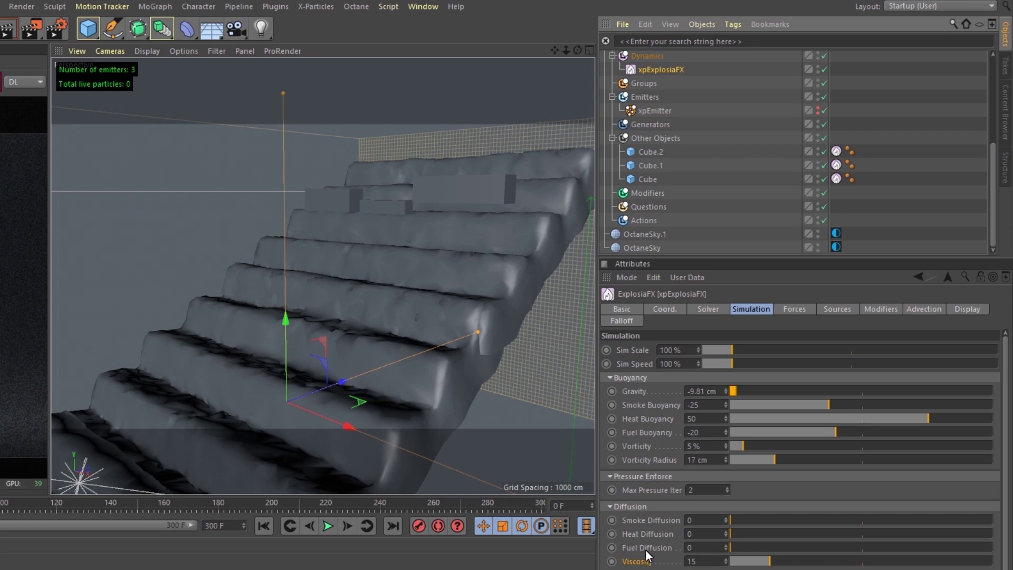
pyautogui.click(328, 526)
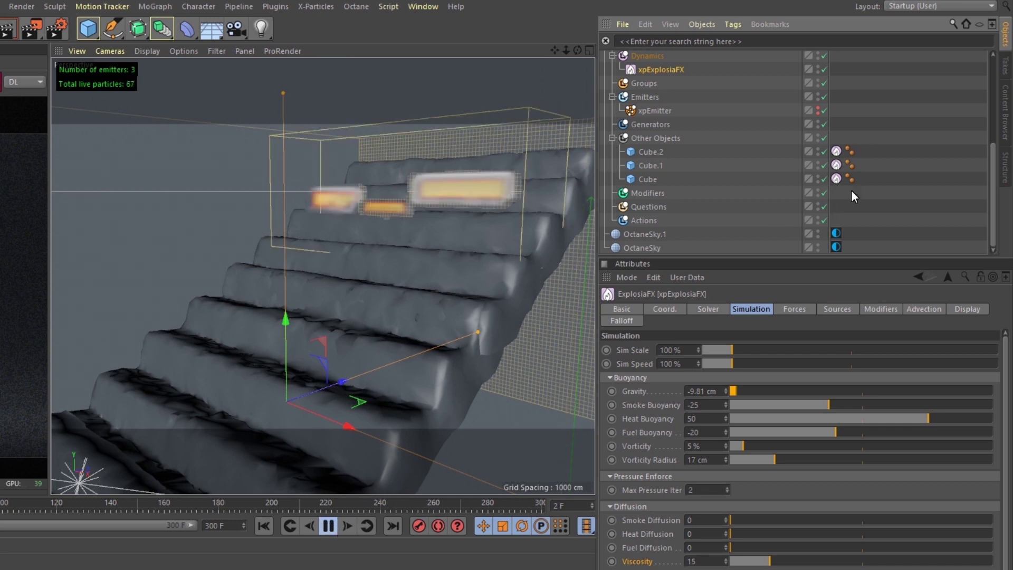
# Inspect Cube.2's xpEFX Source tag (100% heat and fuel), then the stairs' xpEFX Collider tag on LOD3
pyautogui.click(836, 151)
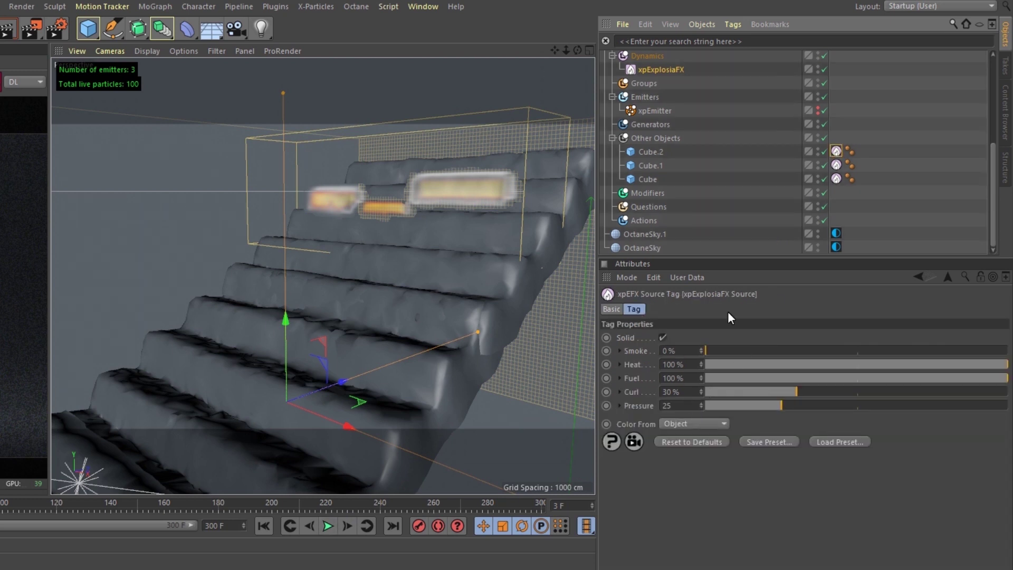
pyautogui.scroll(5, 759, 188)
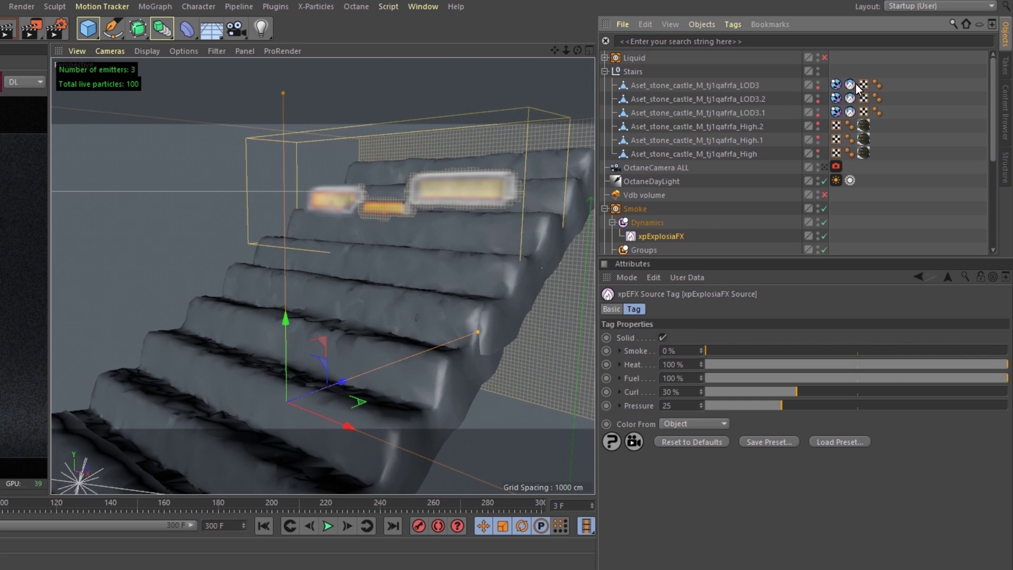
pyautogui.click(851, 84)
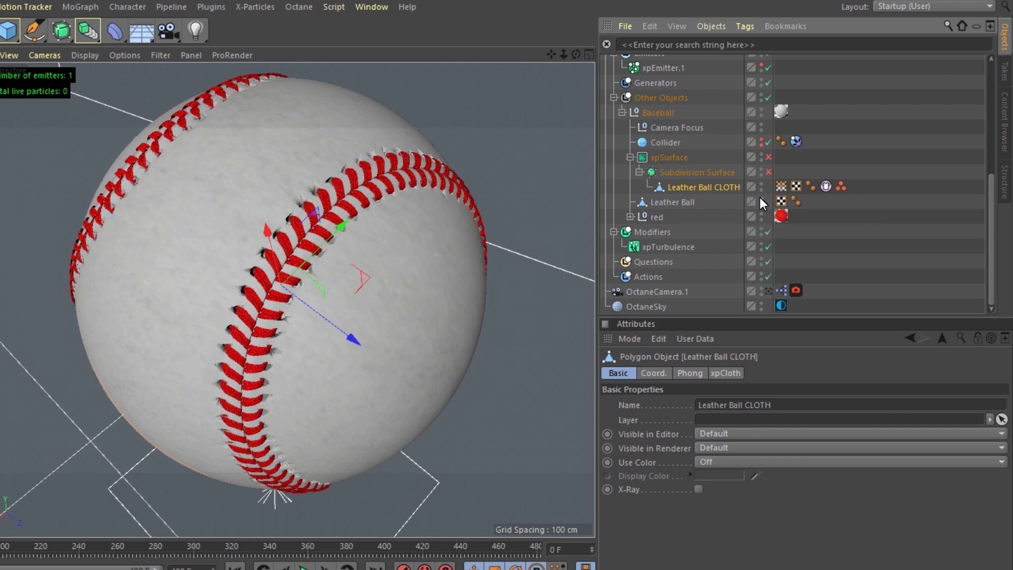
# Hide the plain Leather Ball, then open the Noise shader driving the cloth's vertex map weights
pyautogui.click(761, 199)
pyautogui.keyDown('alt'); pyautogui.moveTo(407, 271); pyautogui.dragTo(263, 251); pyautogui.keyUp('alt')
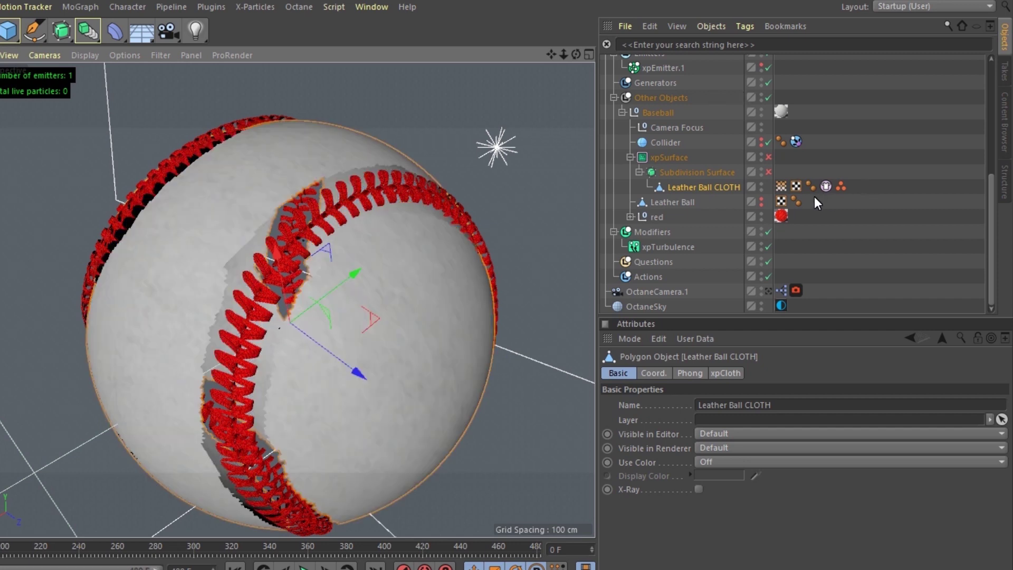
pyautogui.click(782, 189)
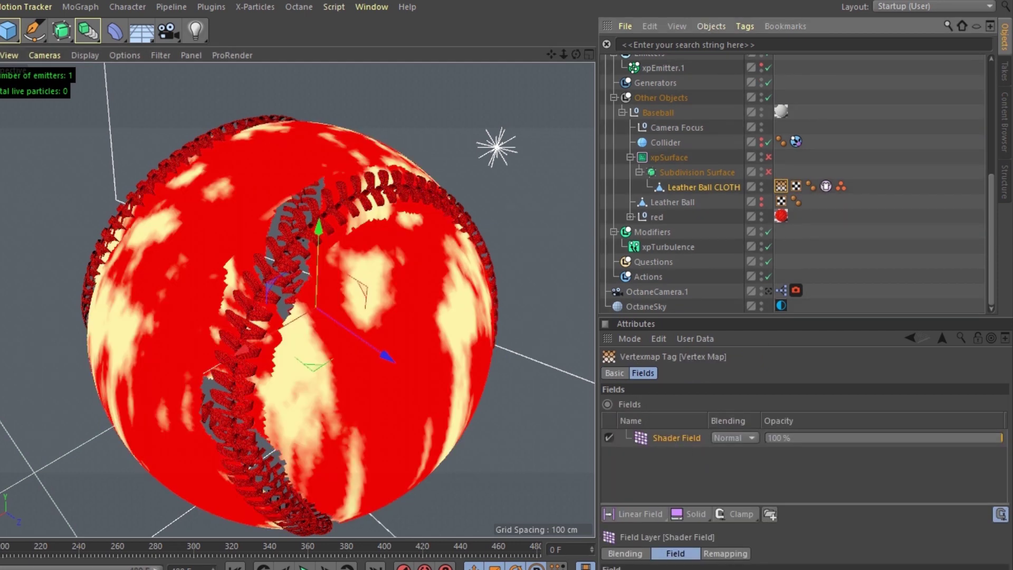
pyautogui.doubleClick(670, 438)
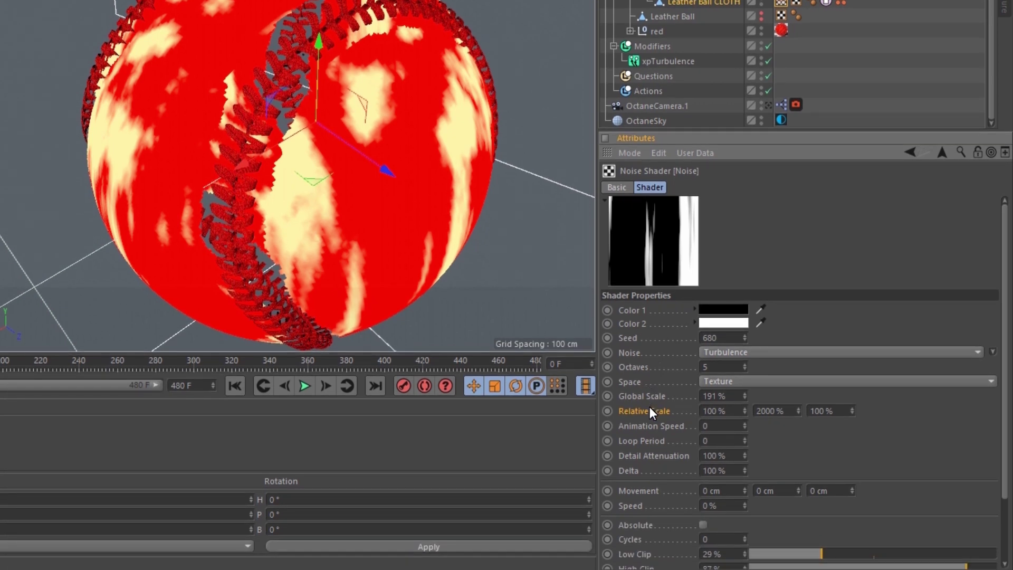
pyautogui.moveTo(1008, 351); pyautogui.dragTo(1011, 417)
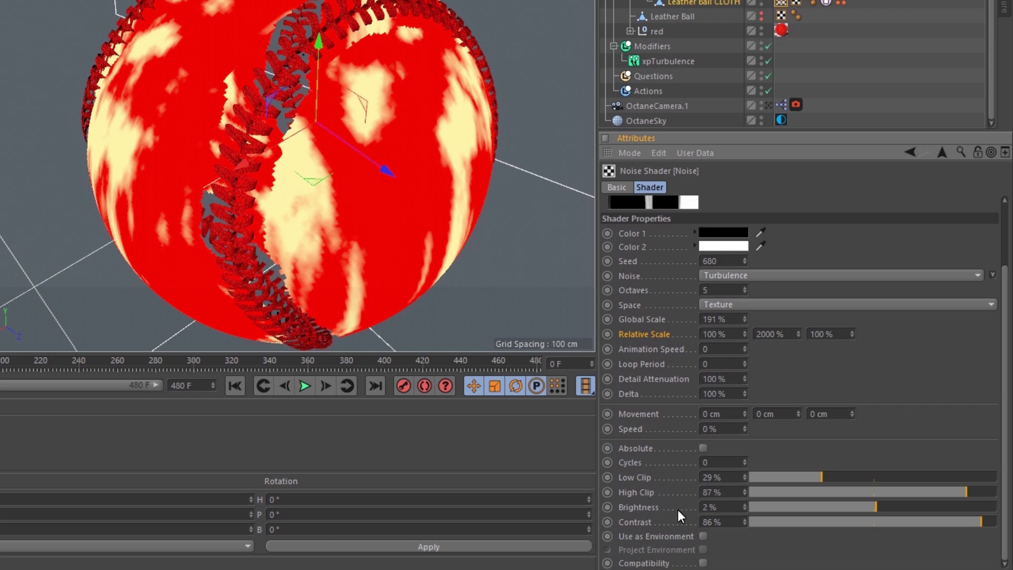
pyautogui.click(827, 3)
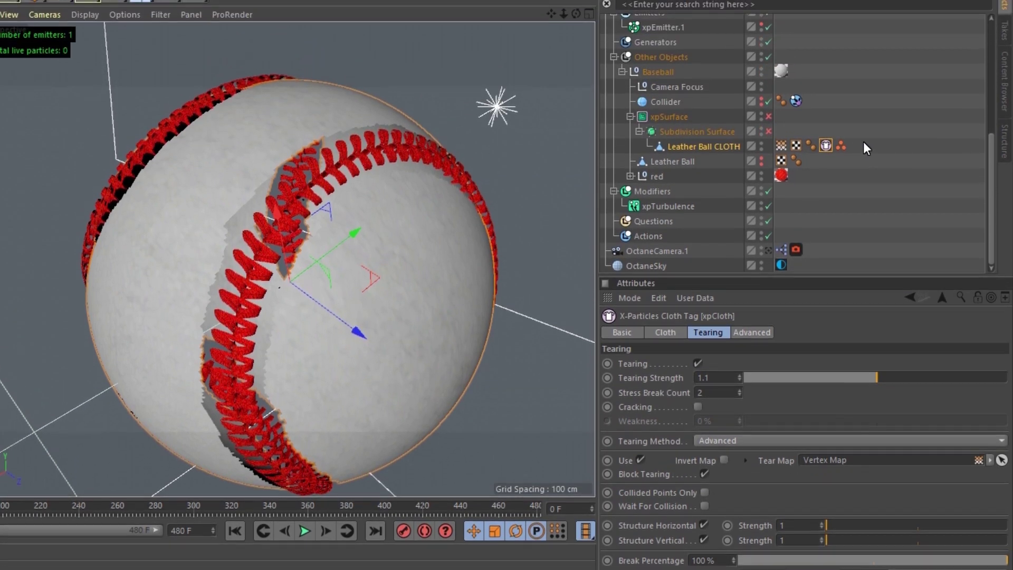
# Inspect the xpFlowField.1 and xpFlowField modifiers and frame the flow arrows around the baseball
pyautogui.click(863, 141)
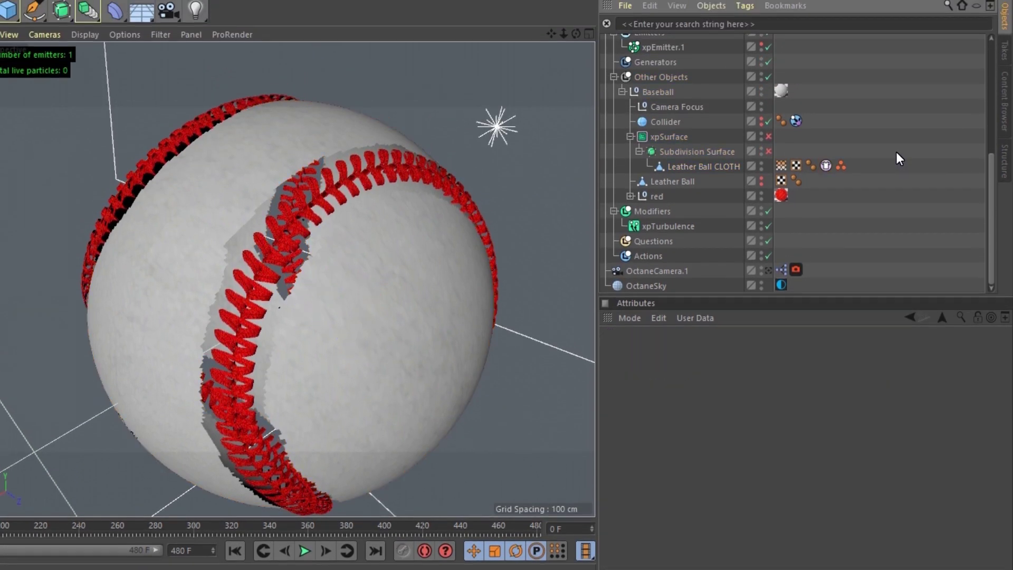
pyautogui.scroll(4, 739, 156)
pyautogui.click(674, 144)
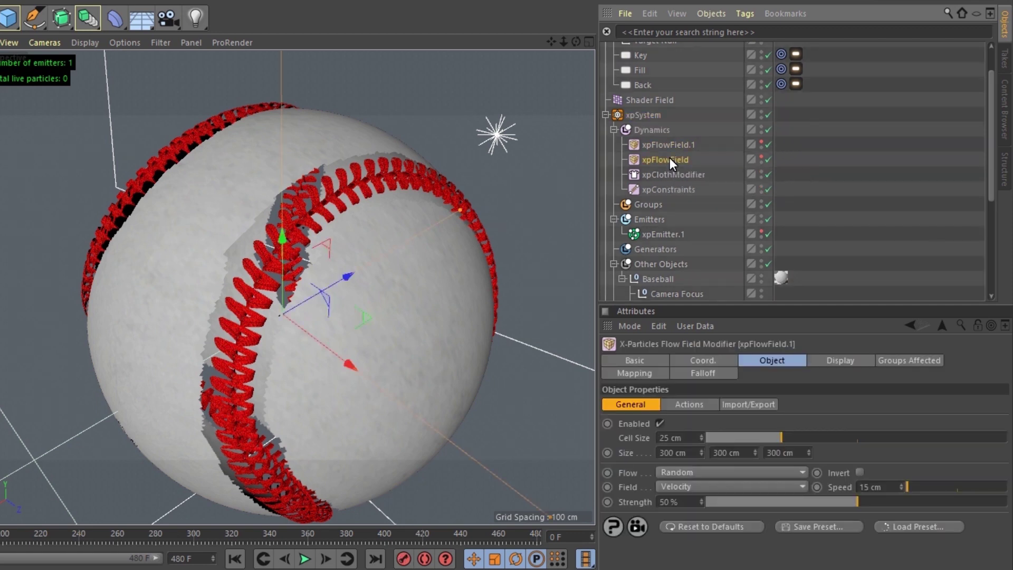
pyautogui.click(669, 158)
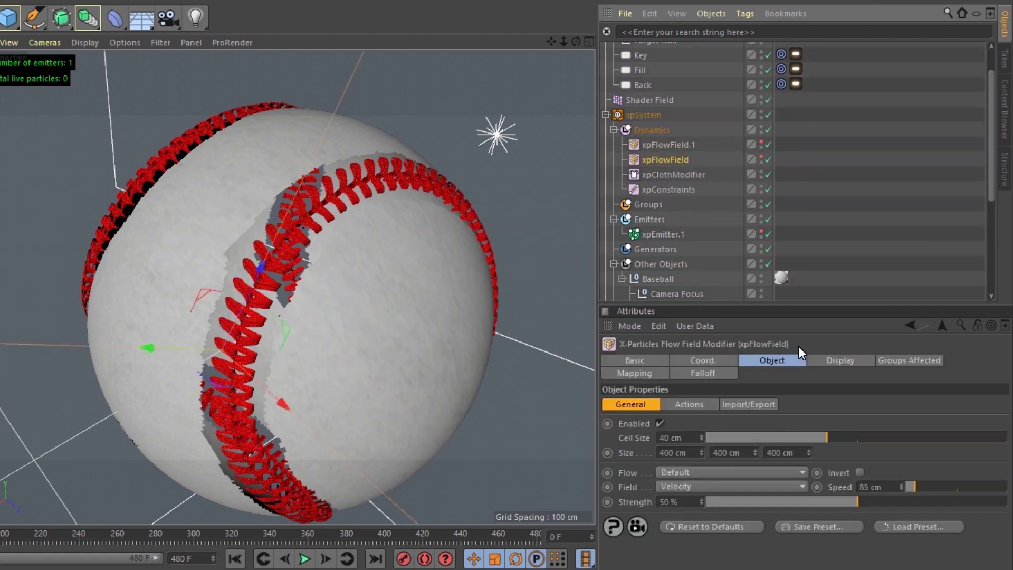
pyautogui.press('o')
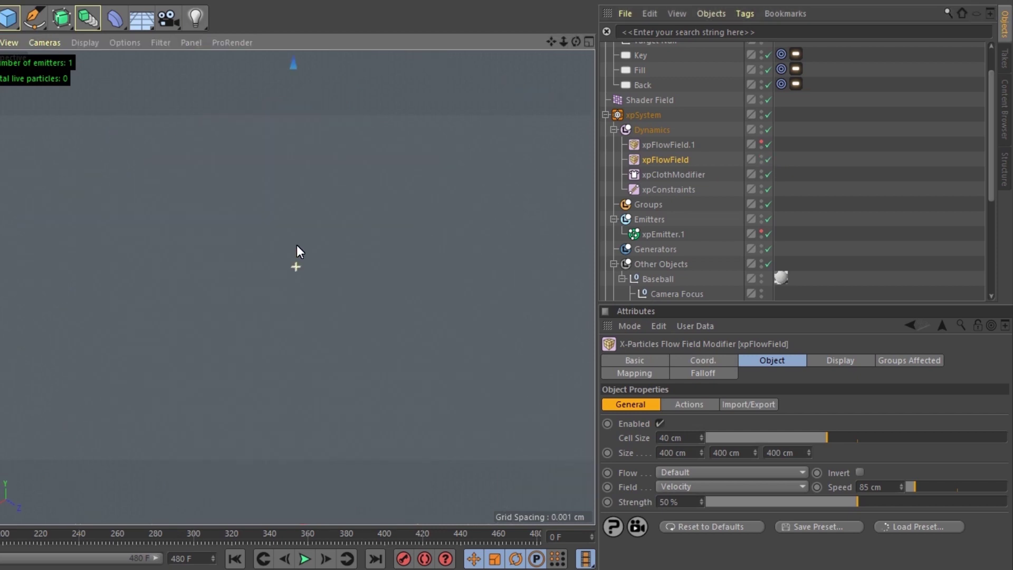
pyautogui.scroll(-5, 297, 269)
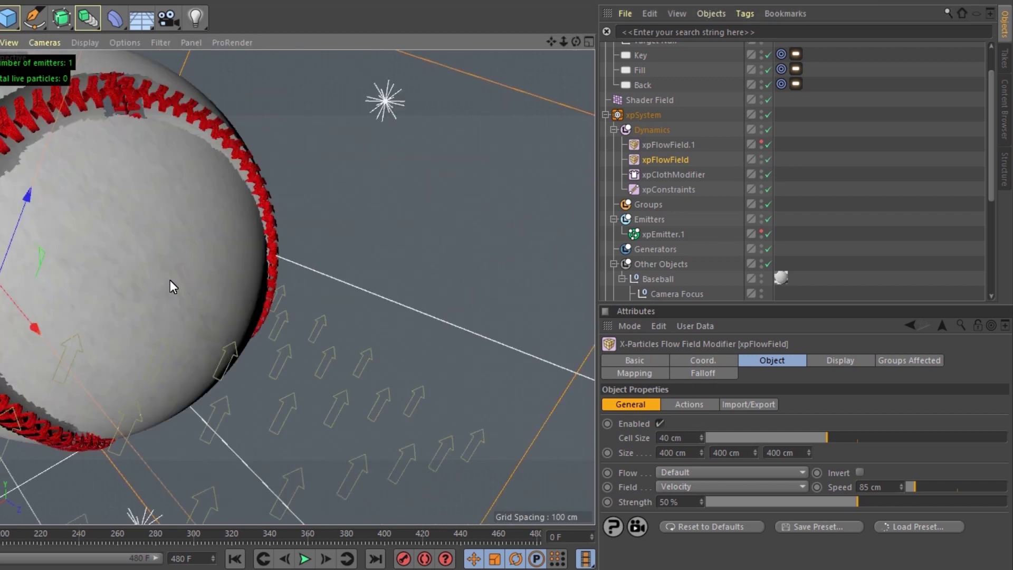
pyautogui.keyDown('alt'); pyautogui.moveTo(170, 280); pyautogui.dragTo(448, 199); pyautogui.keyUp('alt')
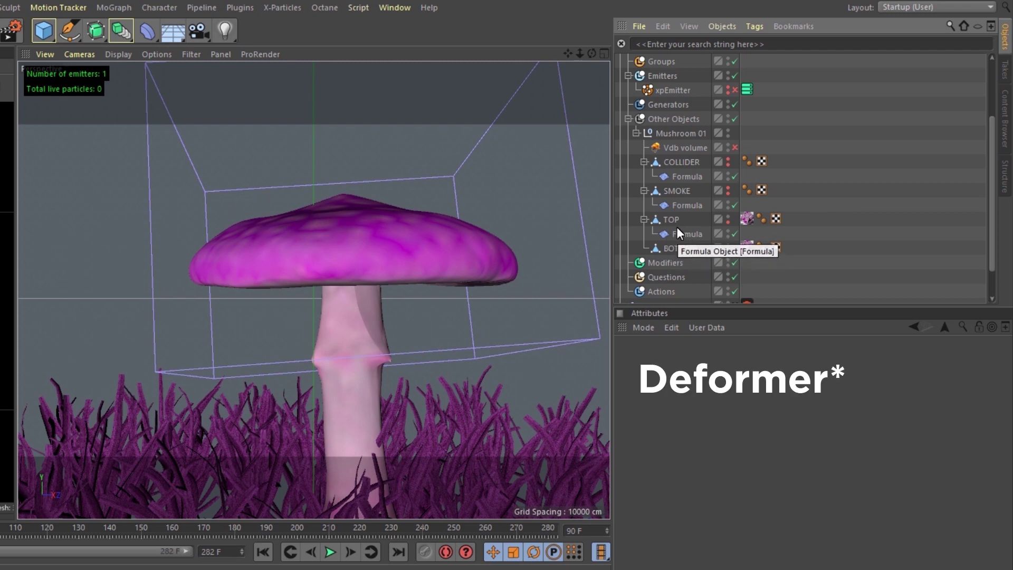
# Hide the TOP cap, show and select SMOKE, and play until the cap inflates
pyautogui.doubleClick(729, 216)
pyautogui.click(727, 187)
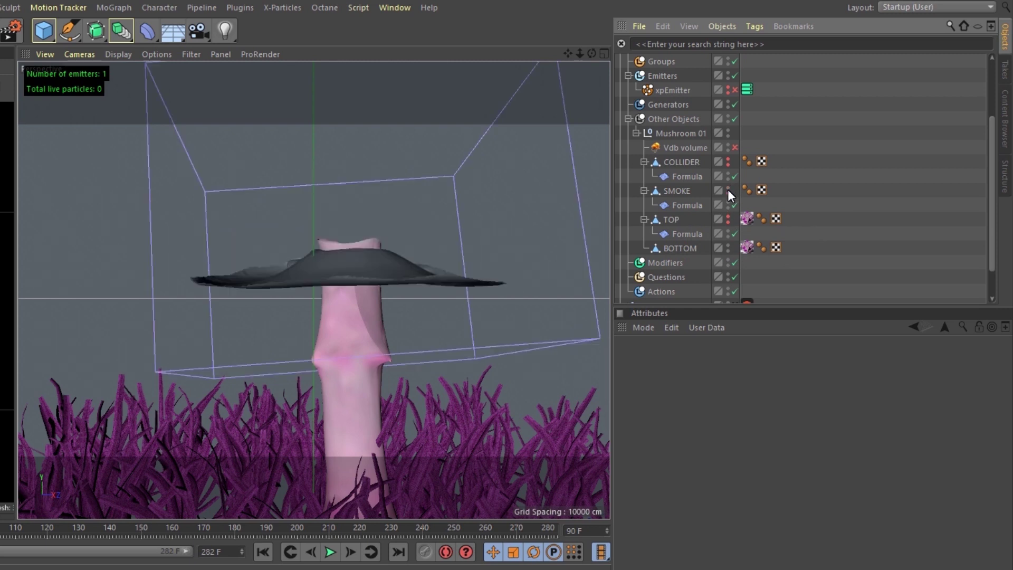
pyautogui.click(683, 190)
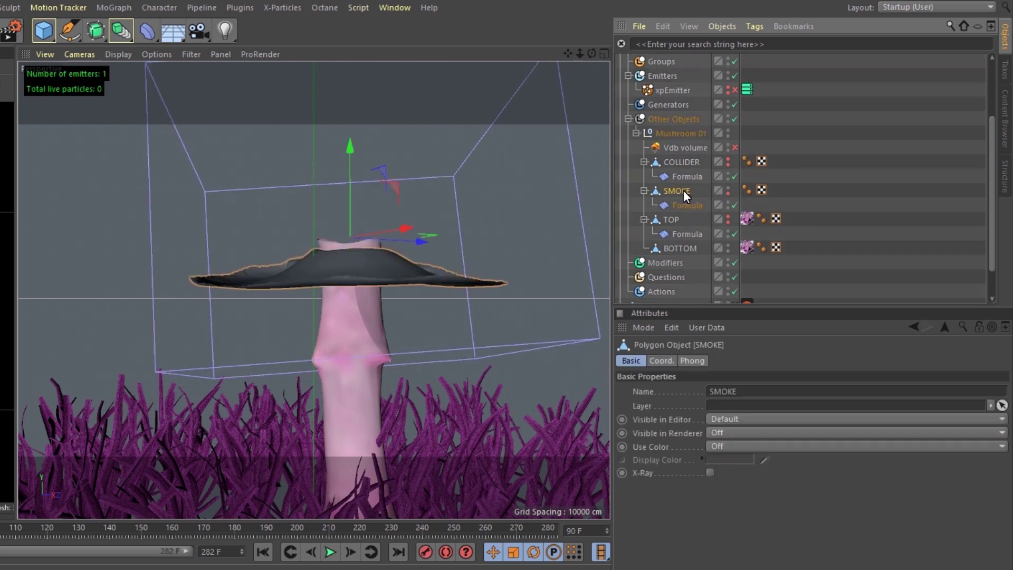
pyautogui.click(330, 552)
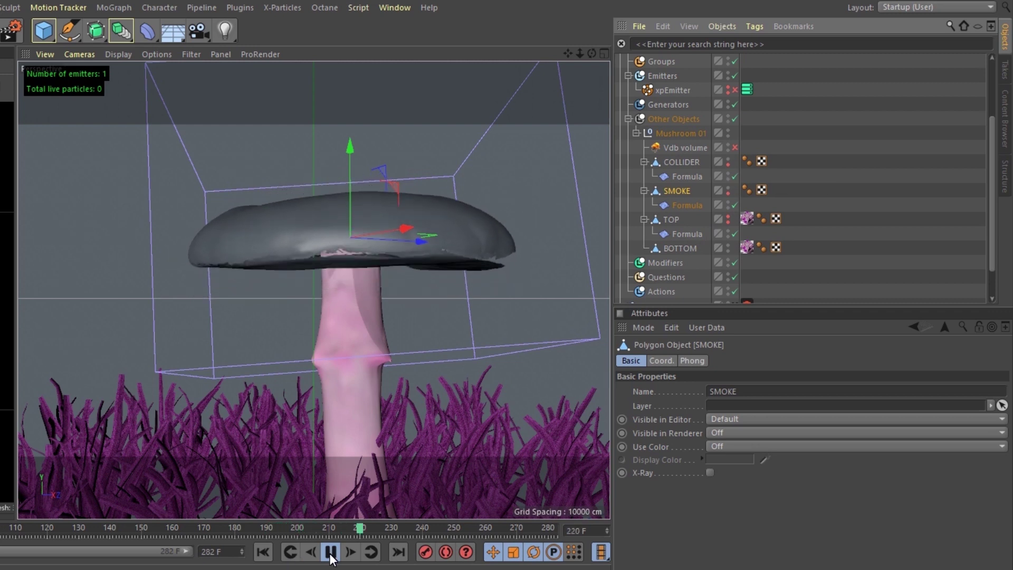
pyautogui.press('F8')
# Inspect the Vdb volume's Volume Medium and its Texture Emission shader
pyautogui.click(695, 149)
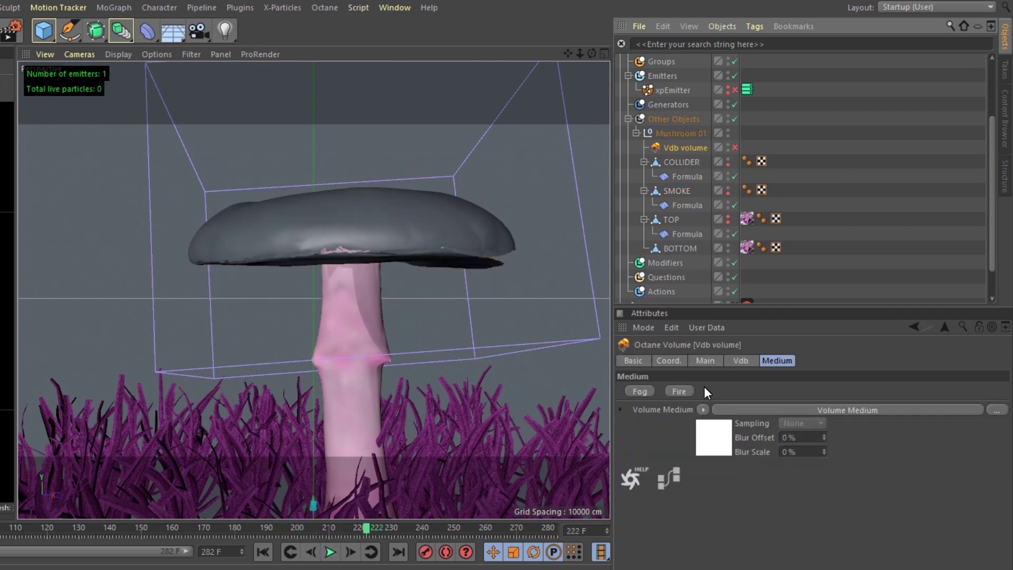
pyautogui.click(719, 442)
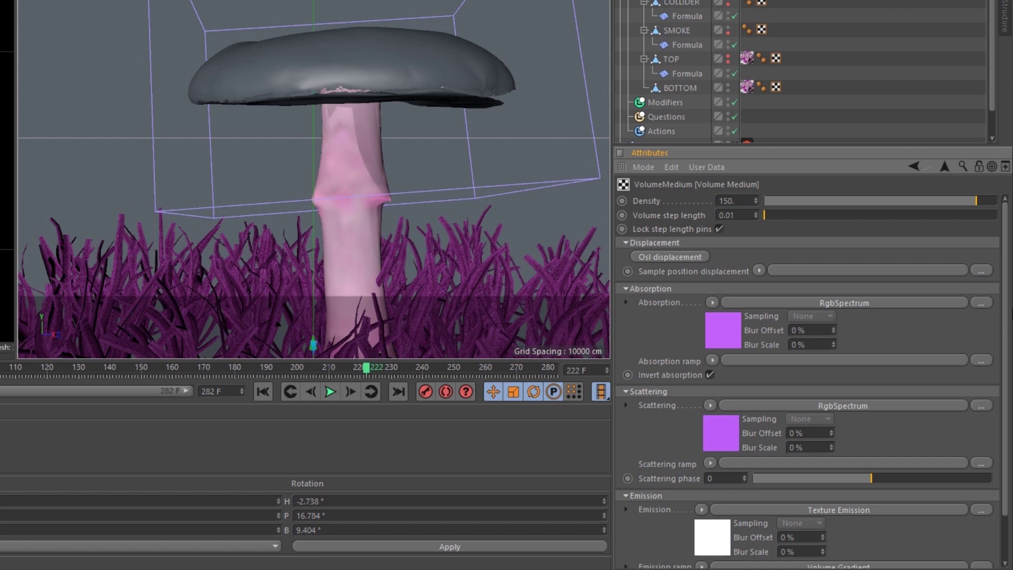
pyautogui.scroll(-2, 739, 492)
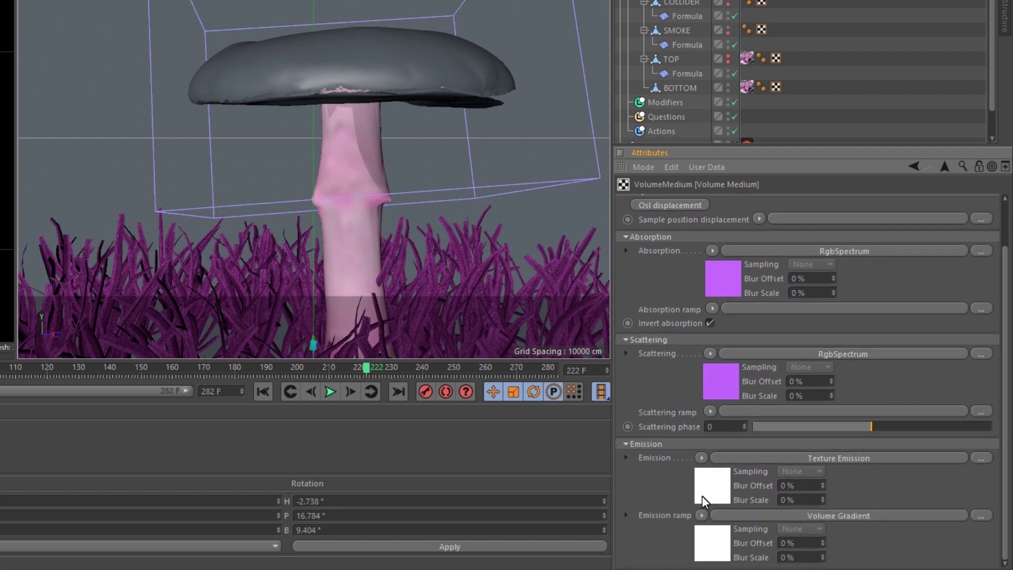
pyautogui.click(702, 497)
pyautogui.click(914, 167)
# Check the emission ramp's Volume Gradient, then view the ExplosiaFX Simulation tab
pyautogui.scroll(-2, 671, 518)
pyautogui.click(714, 544)
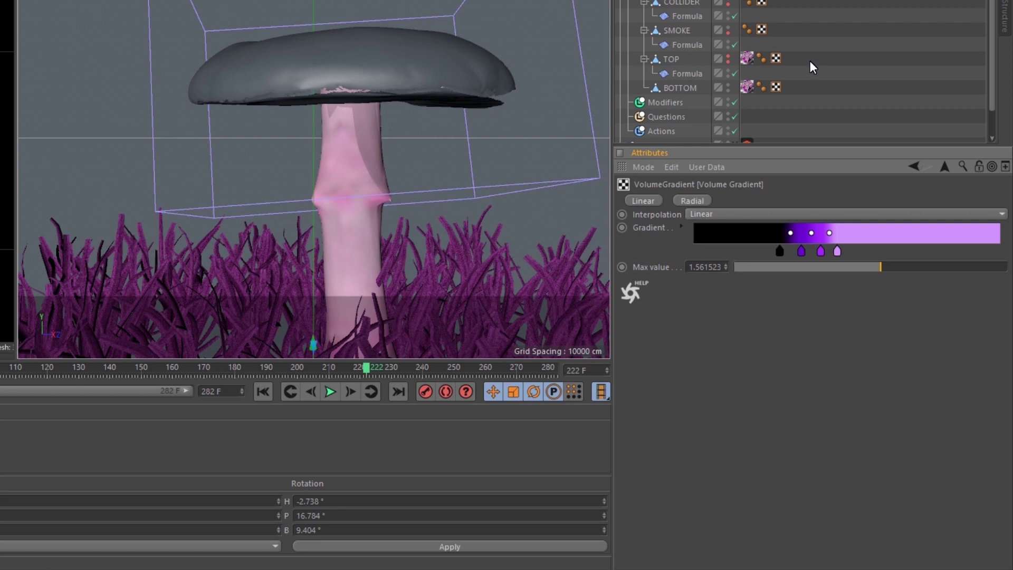
pyautogui.scroll(5, 809, 61)
pyautogui.click(681, 2)
pyautogui.click(774, 201)
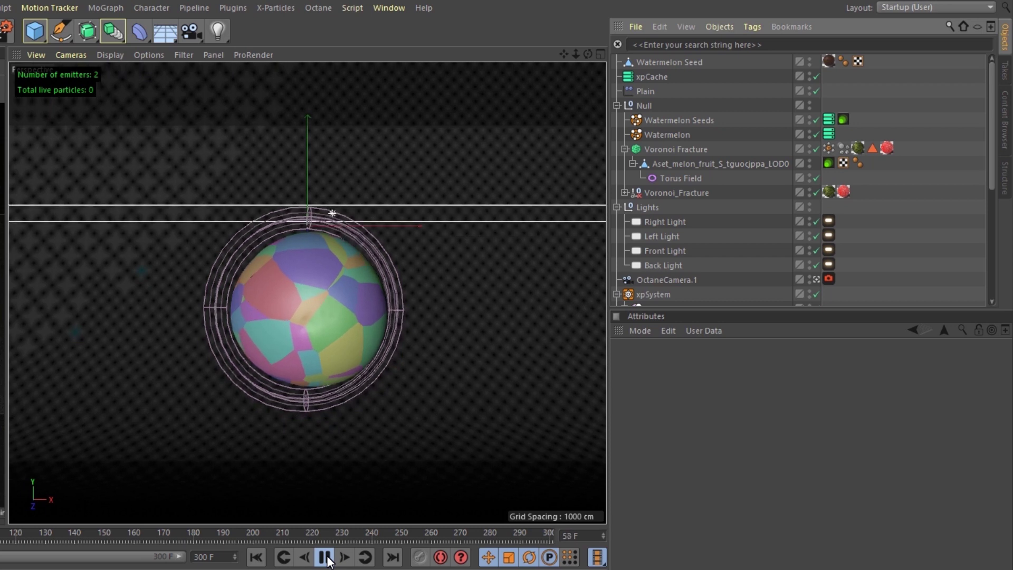
# Watch the Torus Field settings while the melon bursts, then select the Watermelon emitter
pyautogui.click(682, 179)
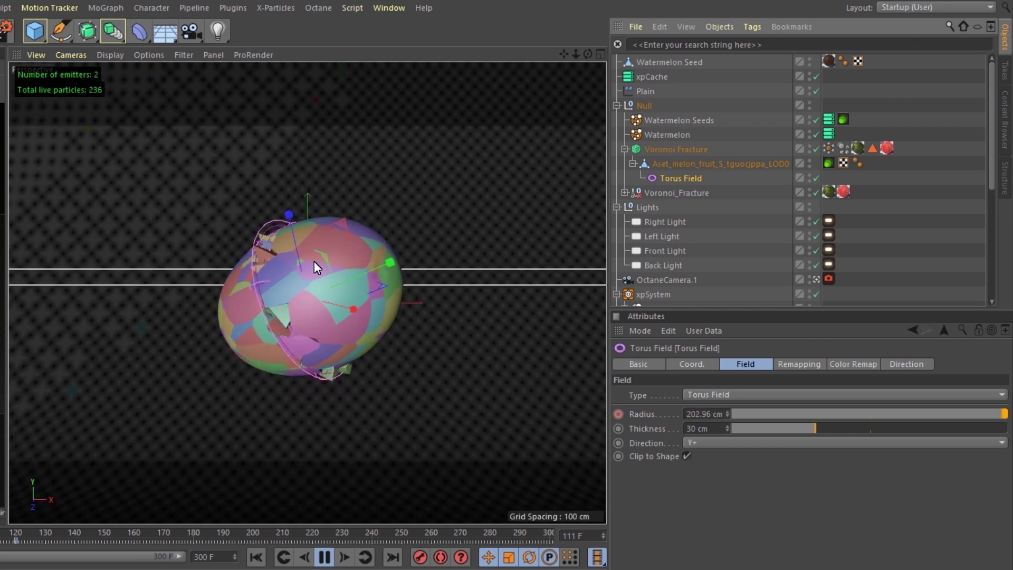
pyautogui.press('F8')
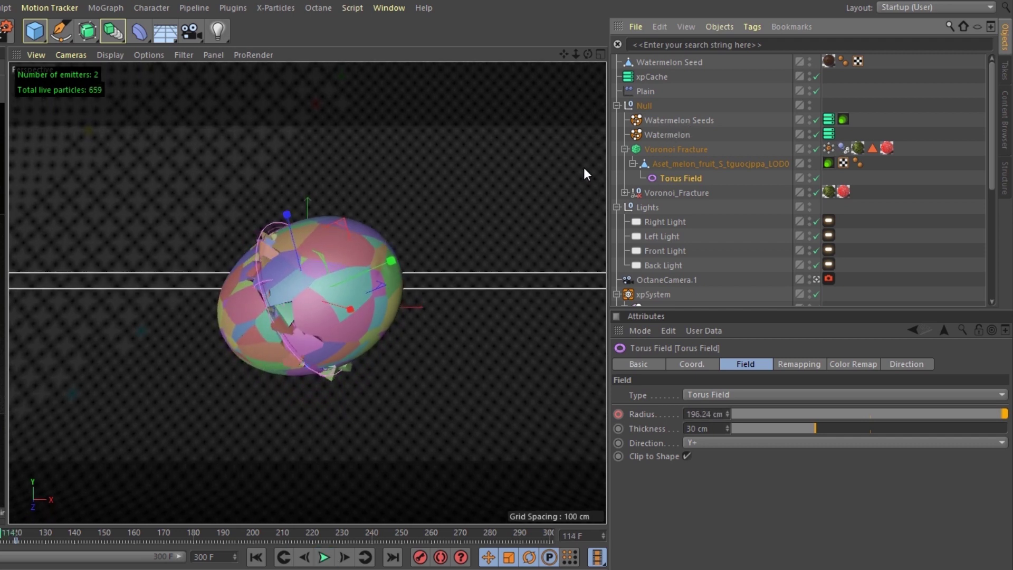
pyautogui.click(329, 290)
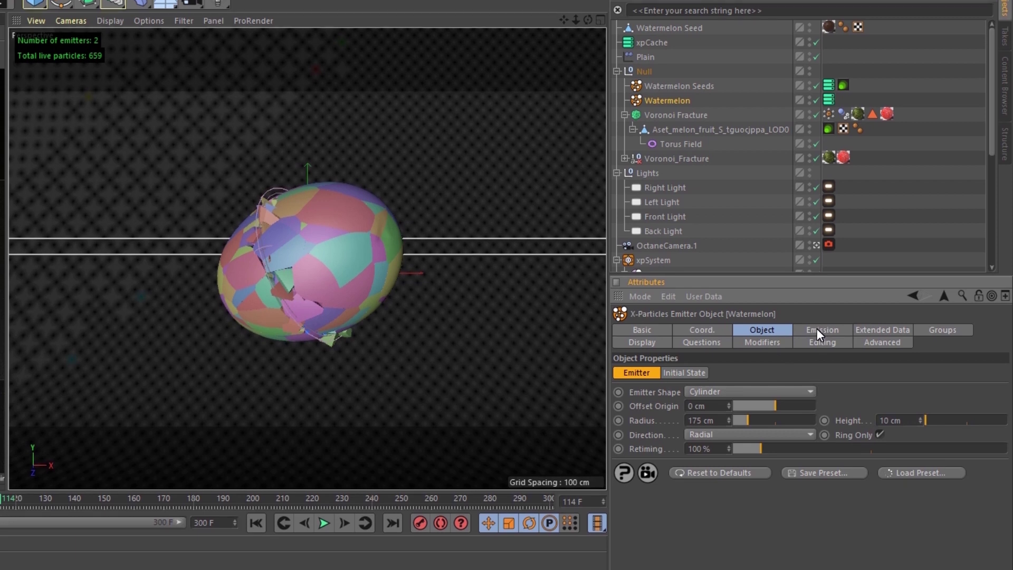
# Review the emitter's Emission tab, xpFluidFX, and xpSheeter (Independent, 80% density, 18 cm holes)
pyautogui.click(818, 364)
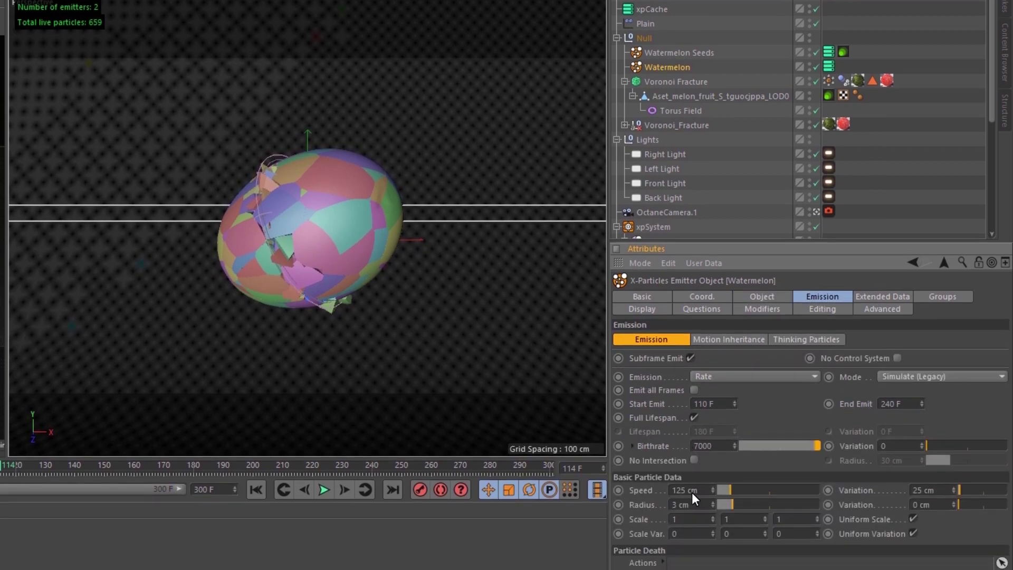
pyautogui.scroll(-3, 713, 174)
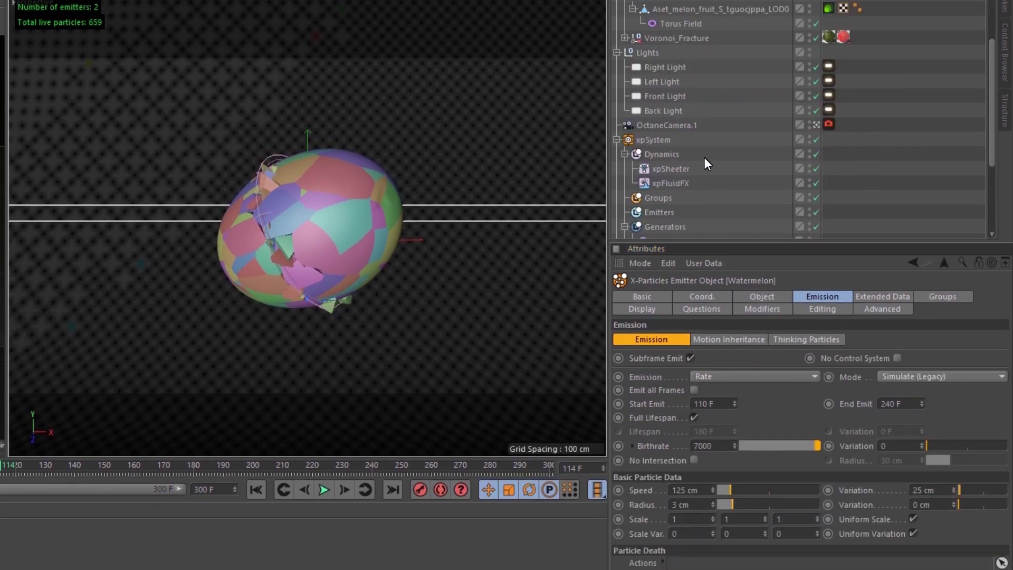
pyautogui.click(673, 182)
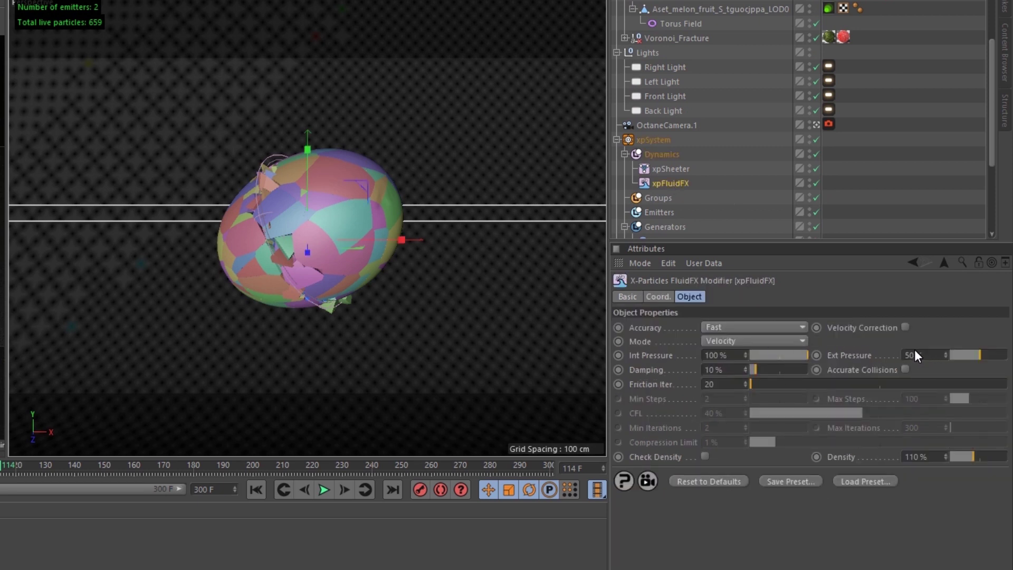
pyautogui.click(676, 172)
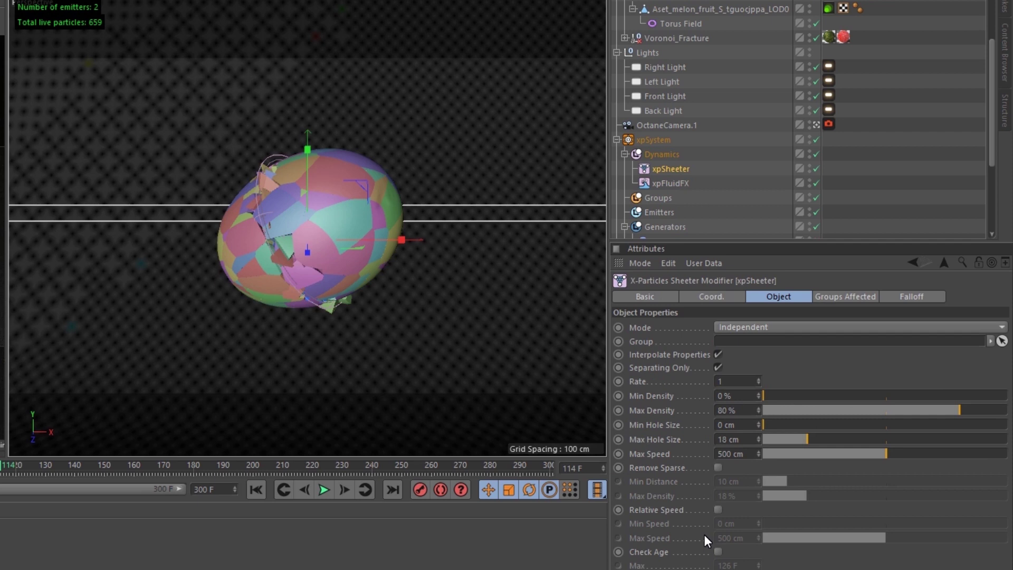